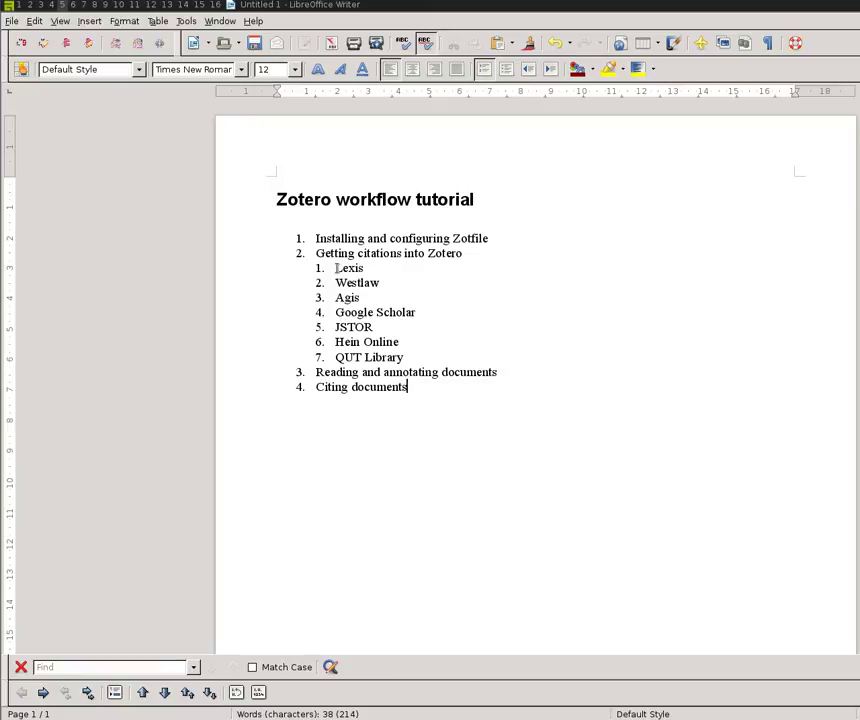
# Switch from the Writer tutorial outline to the empty Zotero temporary library in Iceweasel.
pyautogui.press('super+9')
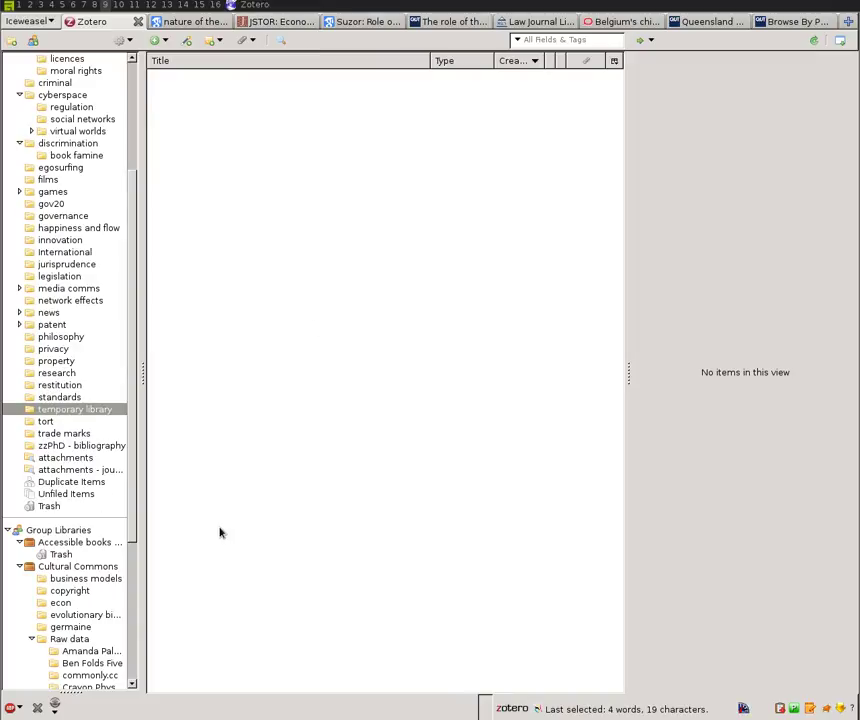
pyautogui.click(65, 567)
pyautogui.scroll(-5, 341, 497)
pyautogui.scroll(-17, 341, 497)
pyautogui.scroll(7, 297, 521)
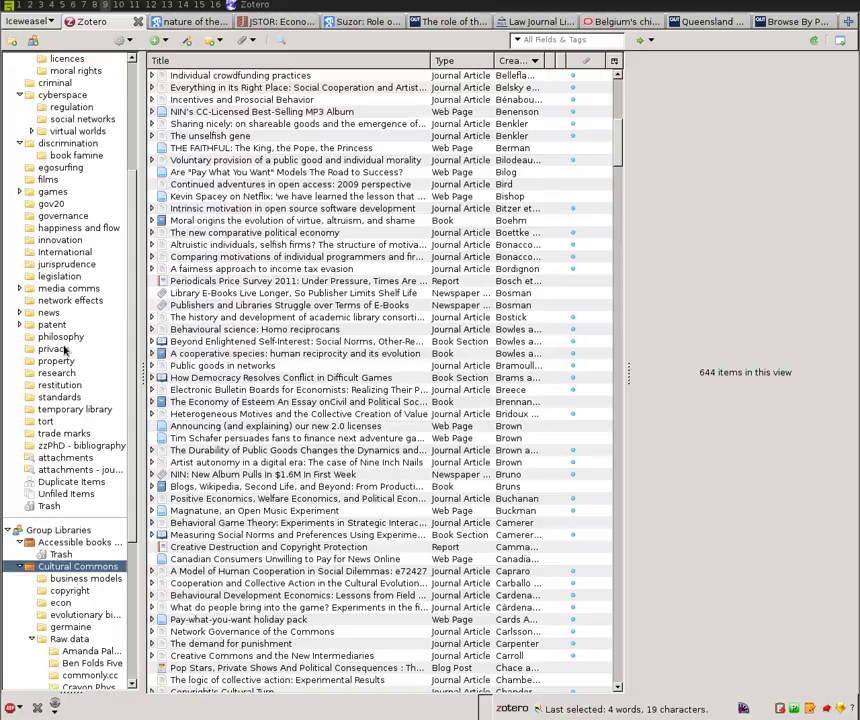
pyautogui.click(66, 409)
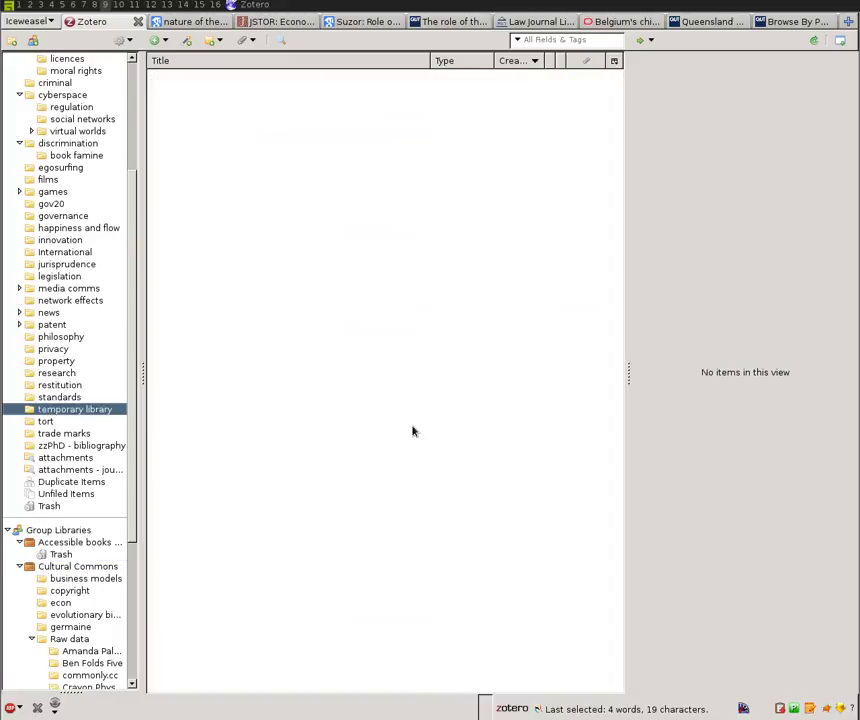
# List all 130 Google Scholar versions of Coase's The Nature of the Firm, then bring up its JSTOR record.
pyautogui.click(192, 21)
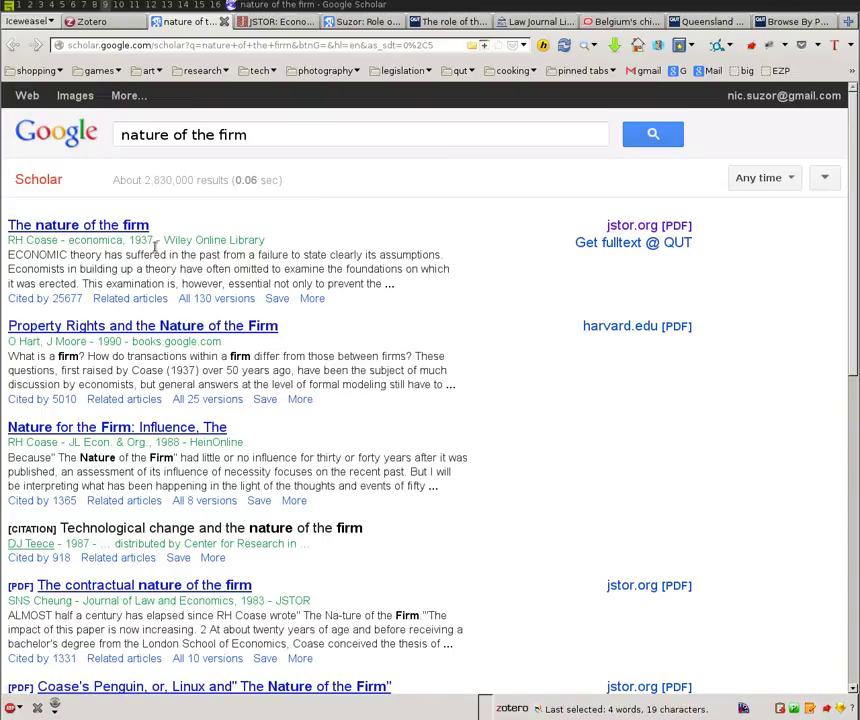
pyautogui.click(193, 299)
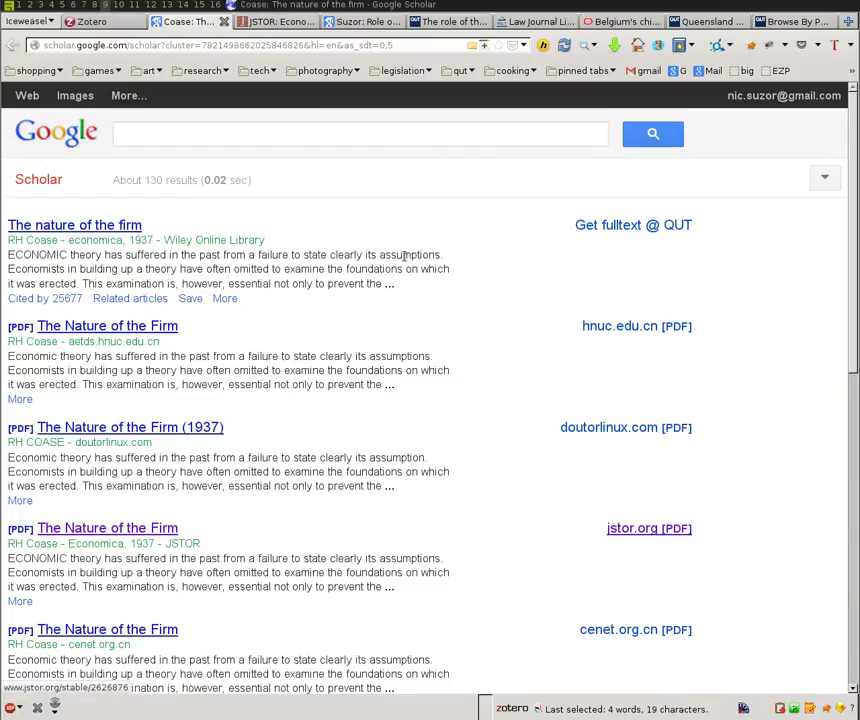
pyautogui.hotkey('ctrl', 'Tab')
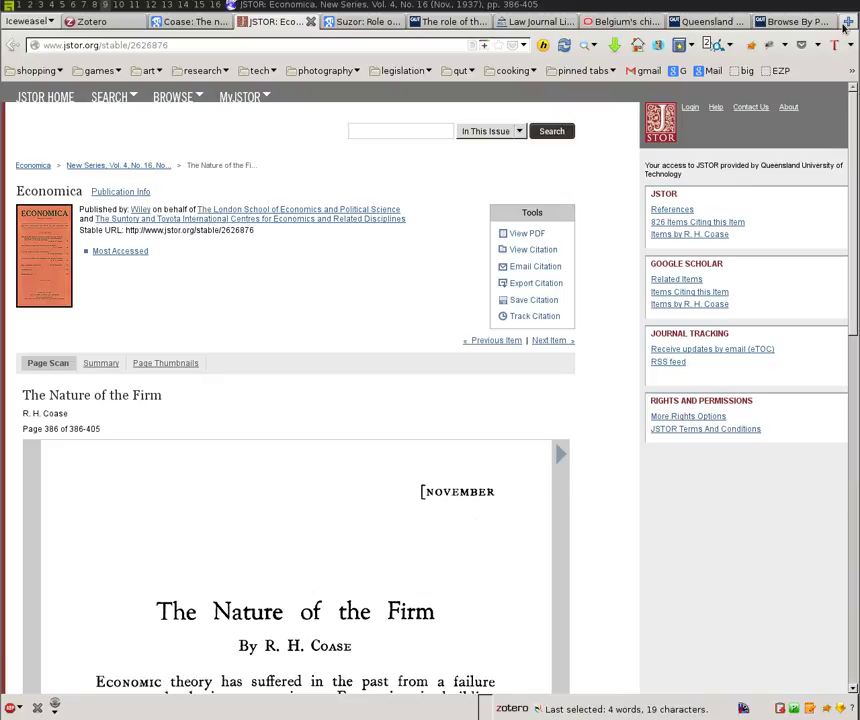
# Search the web for 'zotfile' in a new tab and open the ZotFile 3.1 add-on page.
pyautogui.click(846, 22)
pyautogui.write('zotfile')
pyautogui.press('Return')
pyautogui.click(226, 253)
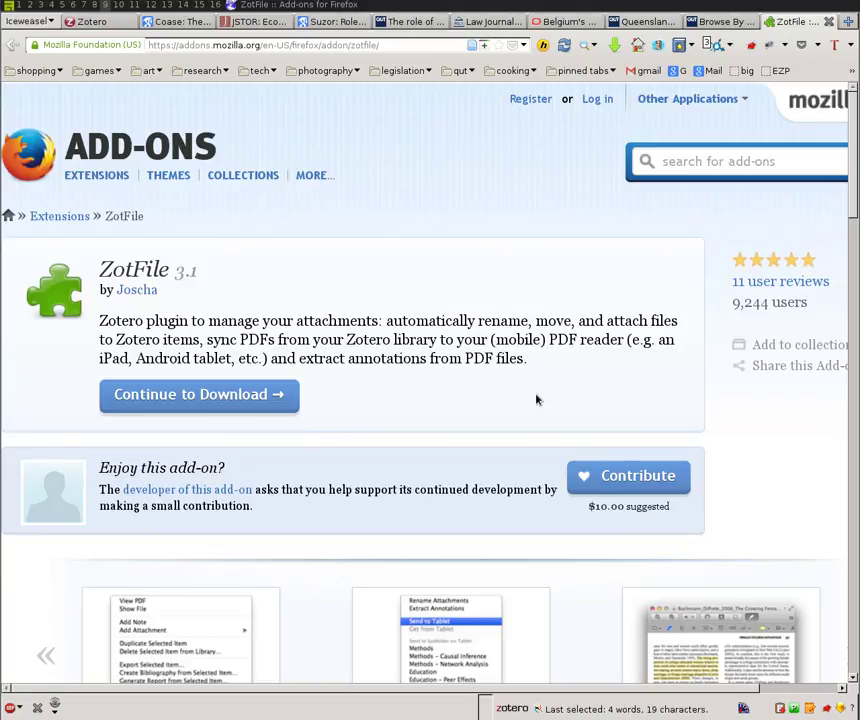
pyautogui.hotkey('alt', 'Tab')
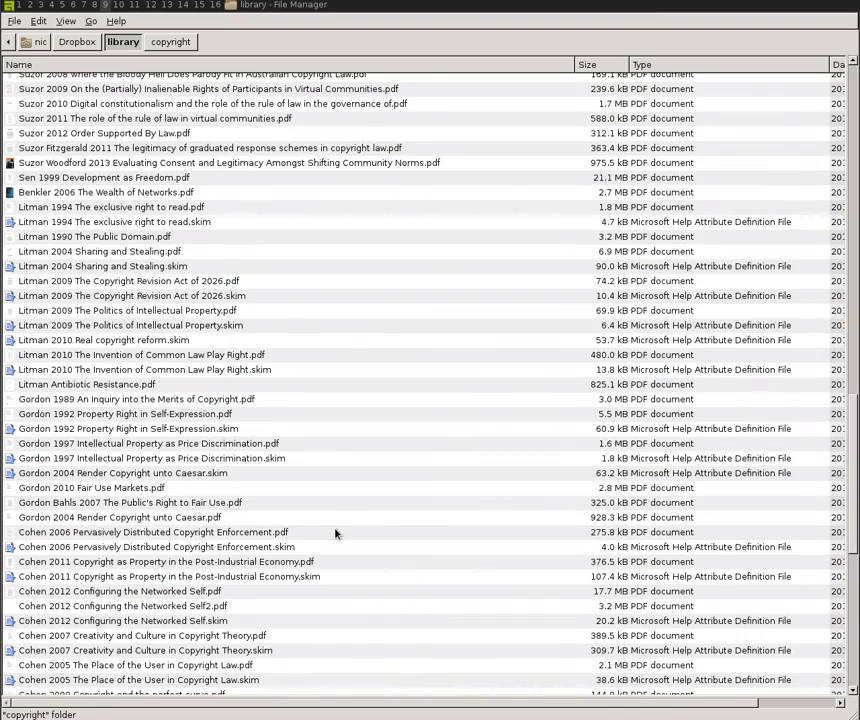
pyautogui.scroll(-12, 336, 530)
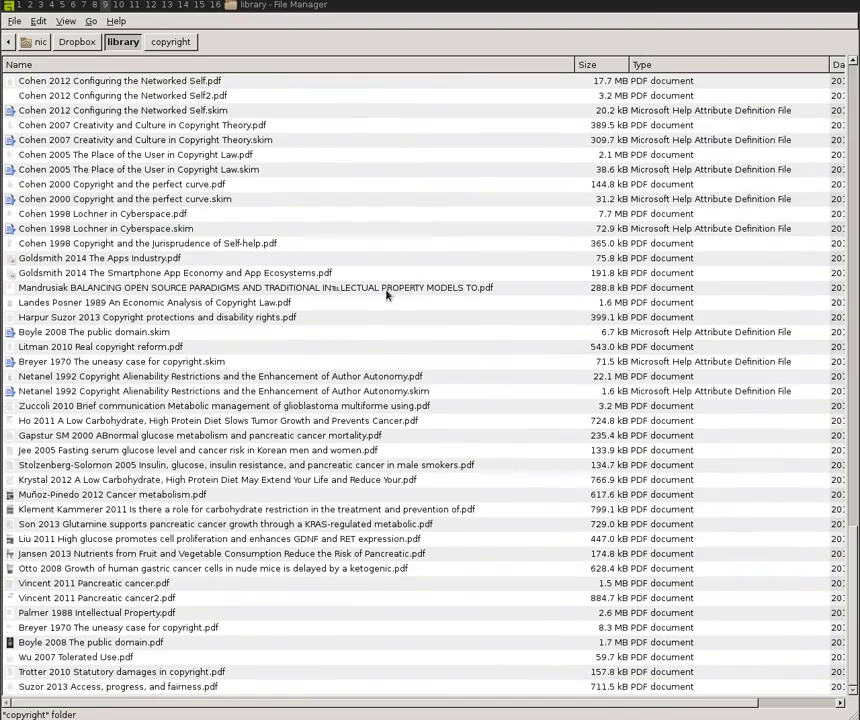
pyautogui.scroll(20, 386, 290)
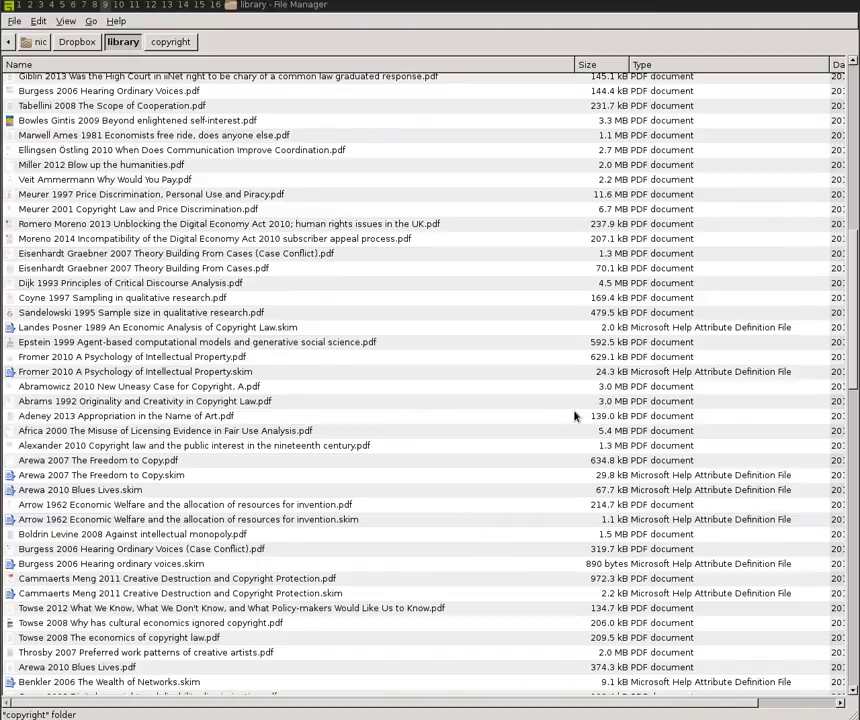
pyautogui.hotkey('alt', 'Tab')
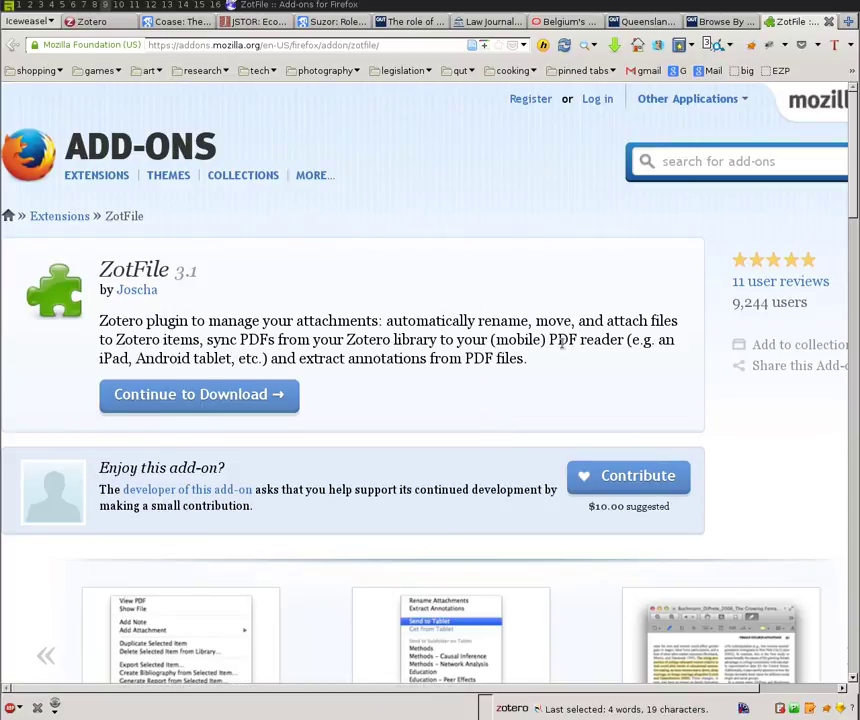
# Close the add-on page and review ZotFile's custom source folder and {%a} {%y} {%t} renaming rule.
pyautogui.hotkey('ctrl', 'w')
pyautogui.click(95, 22)
pyautogui.click(120, 40)
pyautogui.click(170, 156)
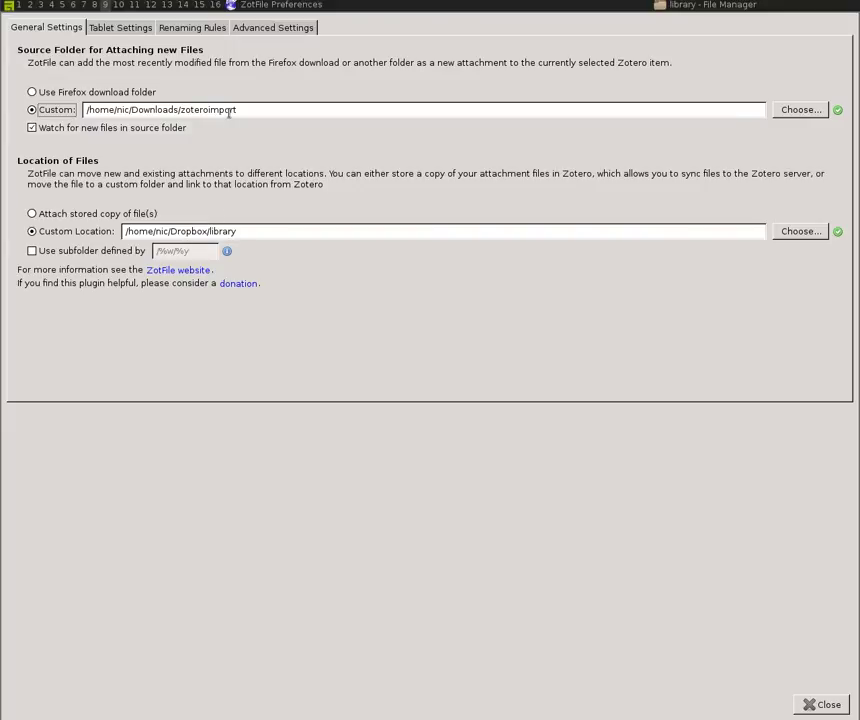
pyautogui.click(266, 110)
pyautogui.click(166, 29)
pyautogui.click(45, 152)
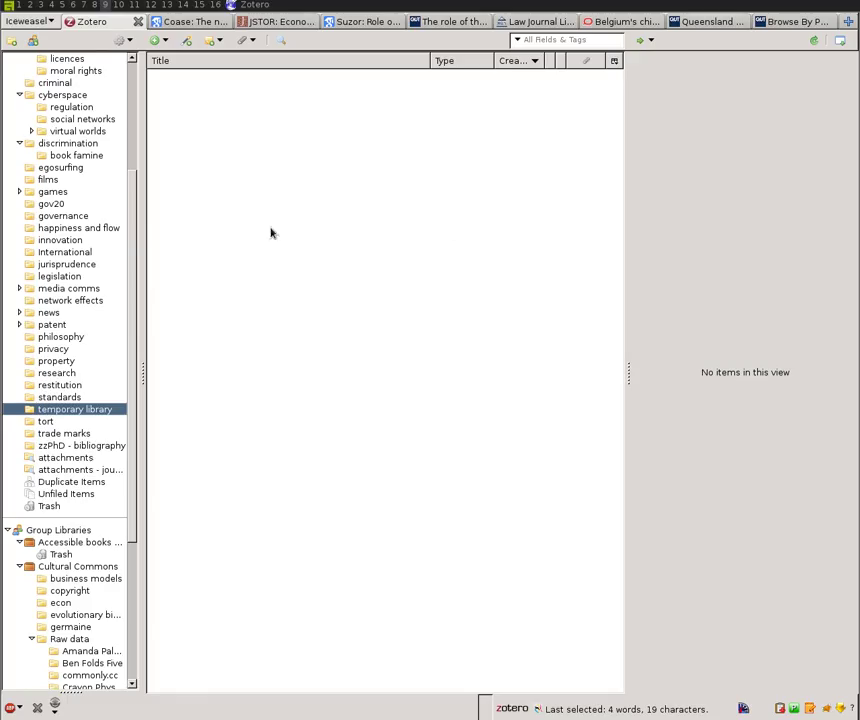
# Save Coase's The Nature of the Firm with its JSTOR full-text PDF into Zotero.
pyautogui.click(255, 21)
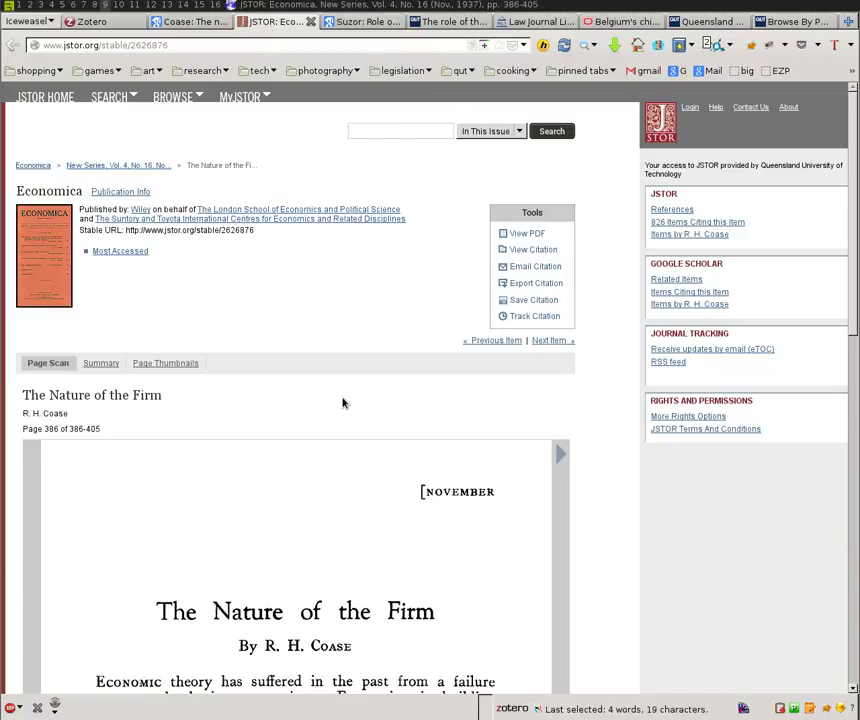
pyautogui.click(473, 47)
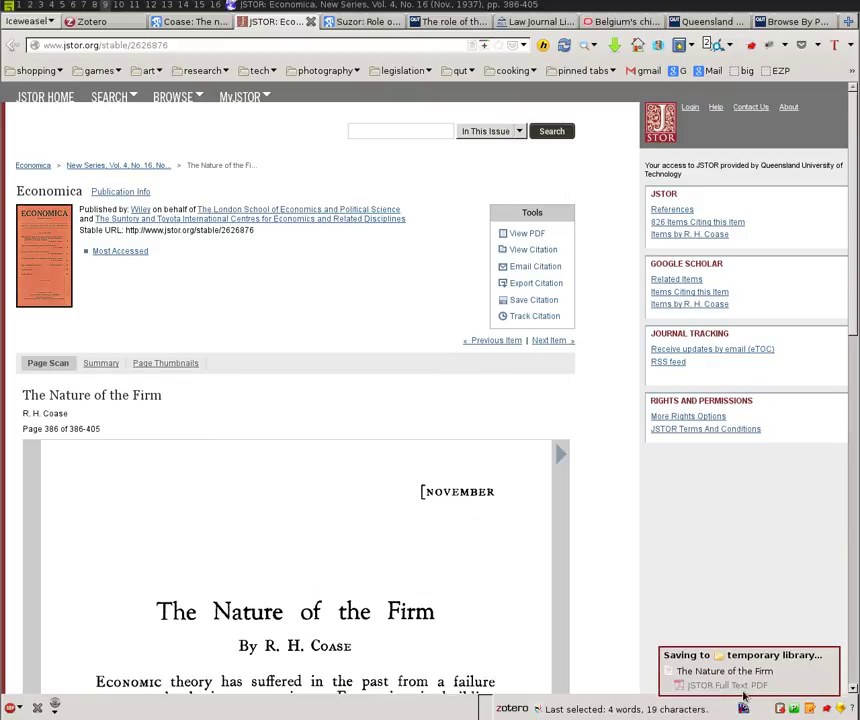
pyautogui.rightClick(828, 72)
pyautogui.click(744, 560)
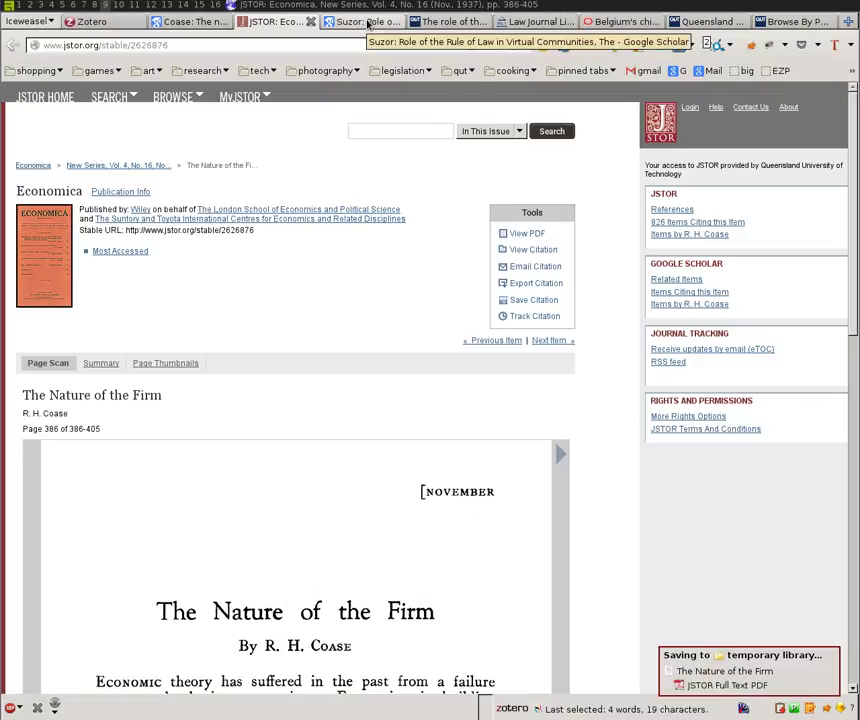
# In Zotero, expand The Nature of the Firm to show 'Coase 1937 The Nature of the Firm.pdf'.
pyautogui.click(92, 22)
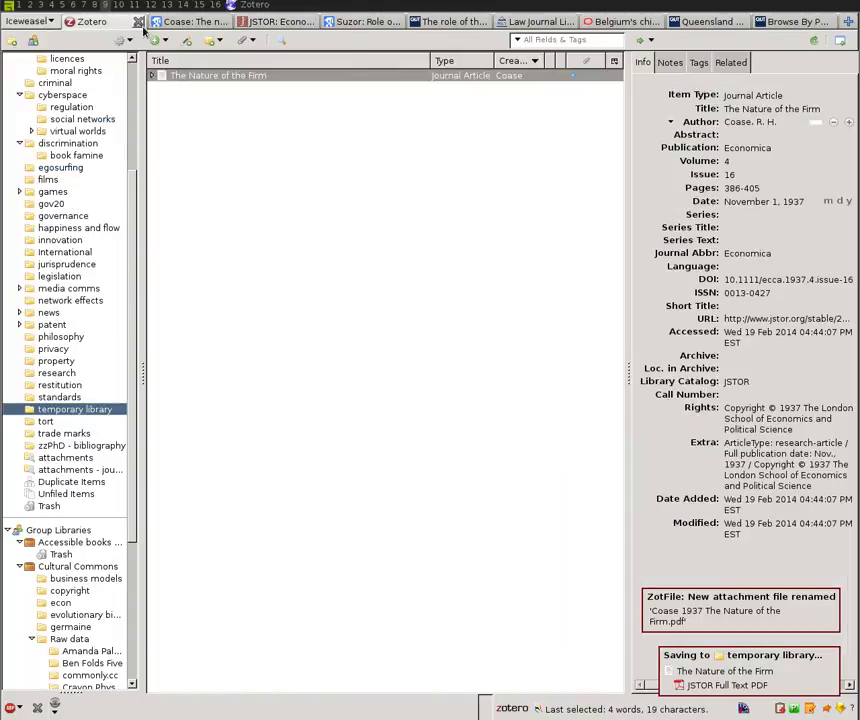
pyautogui.click(151, 77)
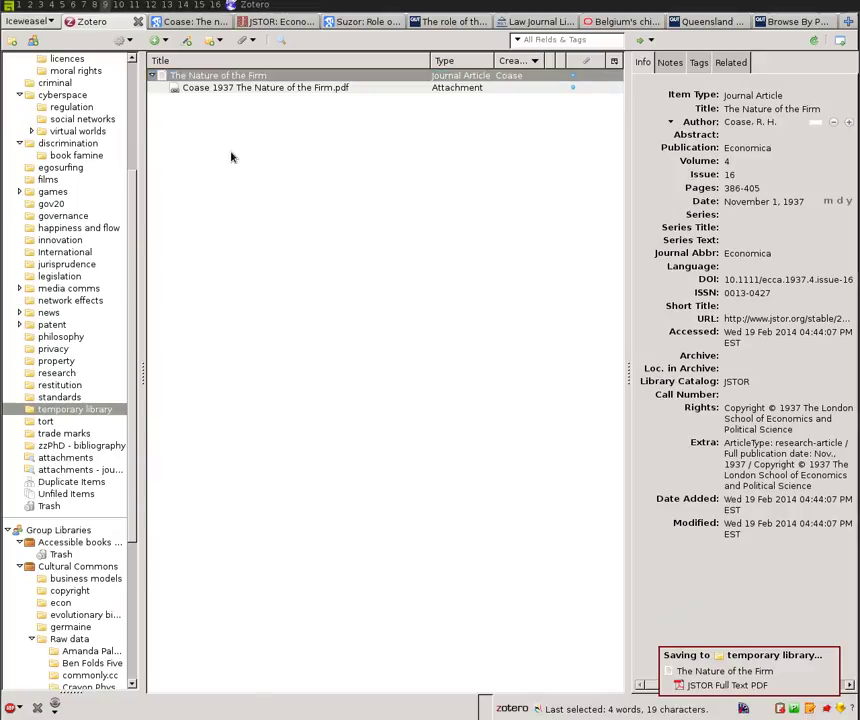
# Open the attached Coase PDF in Foxit Reader and scroll through its opening page.
pyautogui.press('Return')
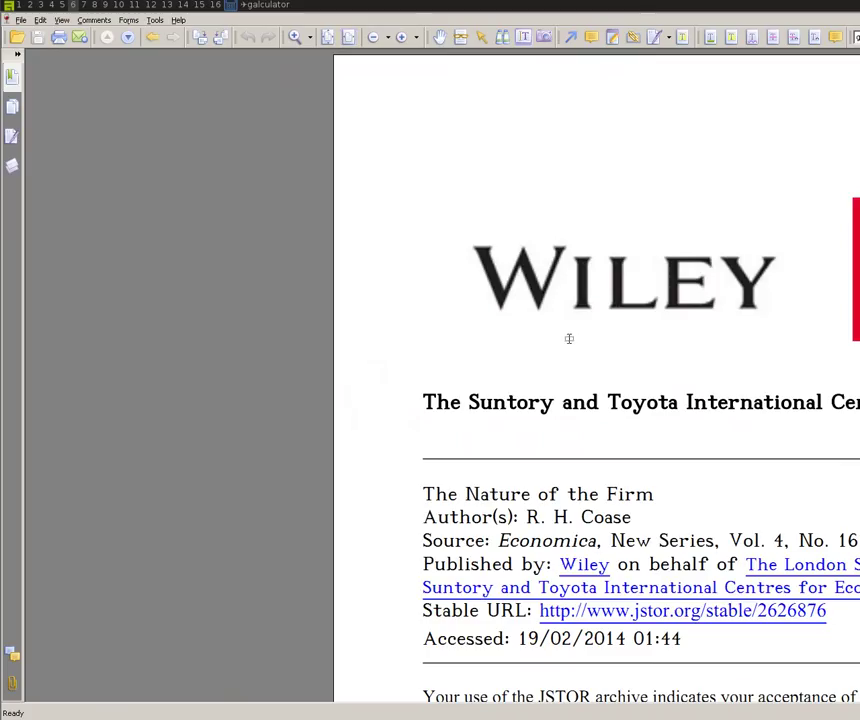
pyautogui.scroll(-1, 602, 356)
pyautogui.scroll(-10, 628, 345)
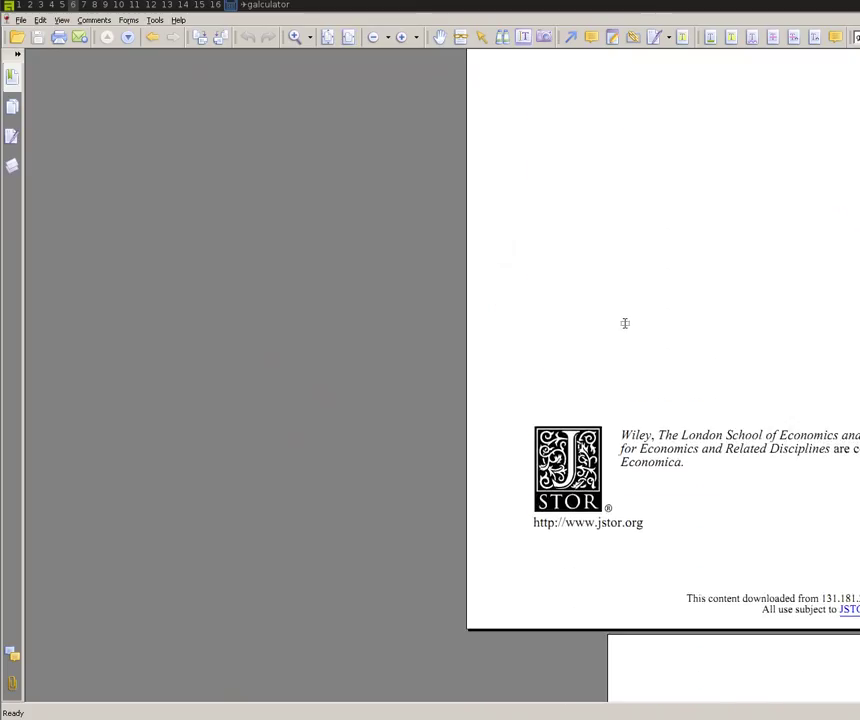
pyautogui.scroll(-6, 637, 350)
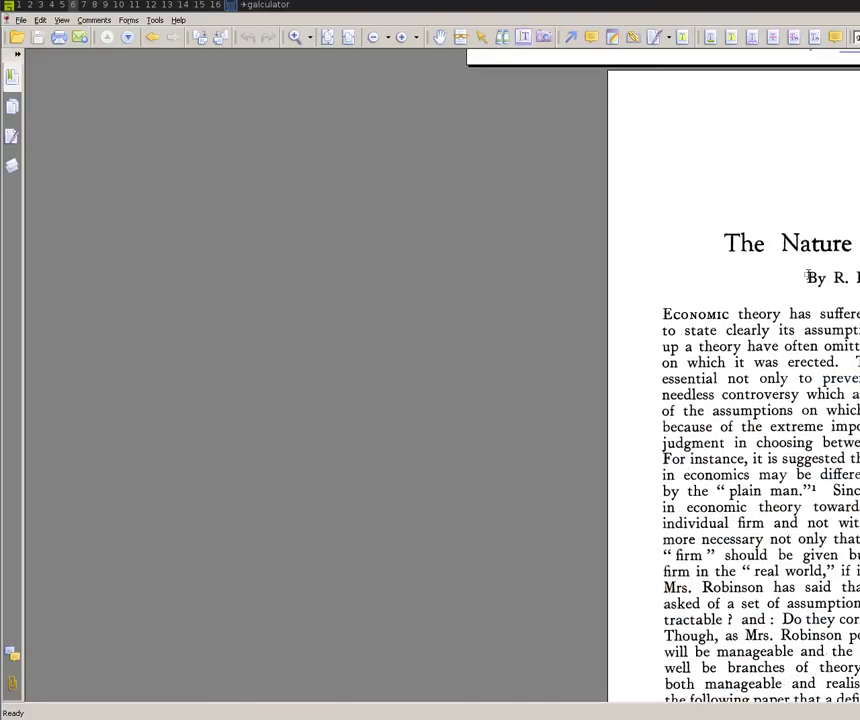
pyautogui.scroll(1, 835, 243)
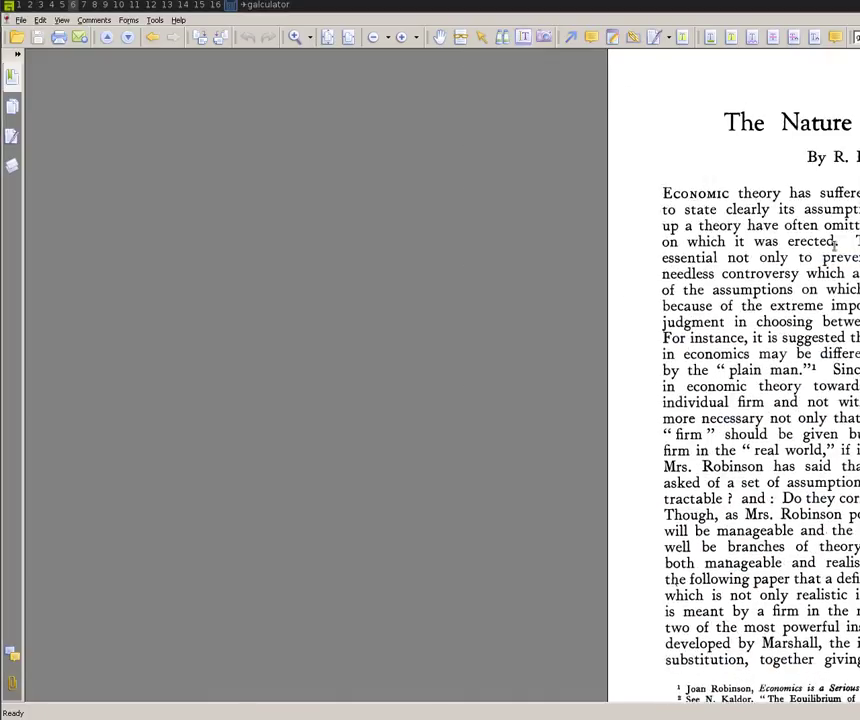
pyautogui.press('super+7')
pyautogui.press('super+6')
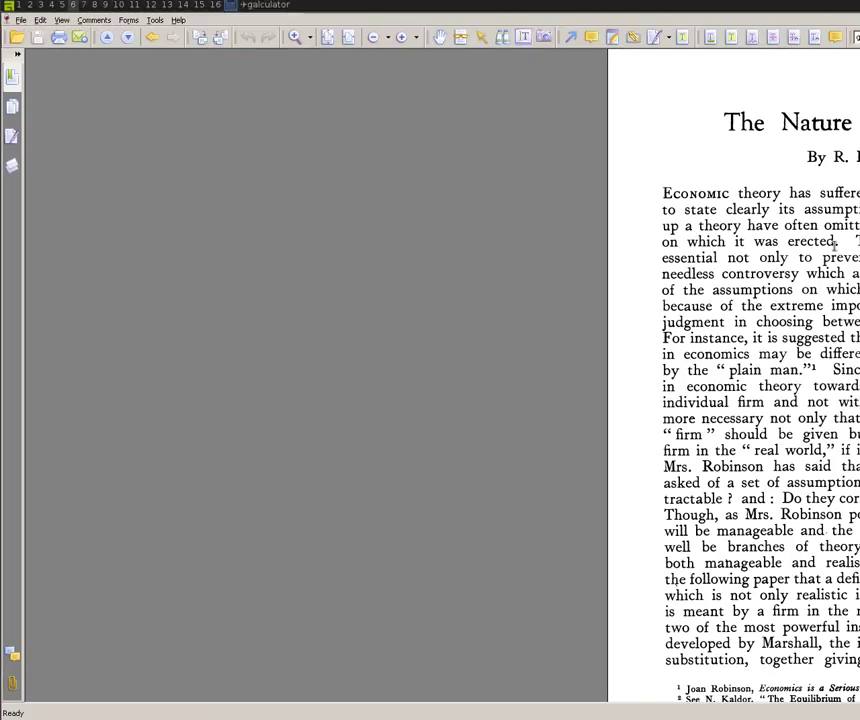
pyautogui.press('super+7')
pyautogui.press('super+6')
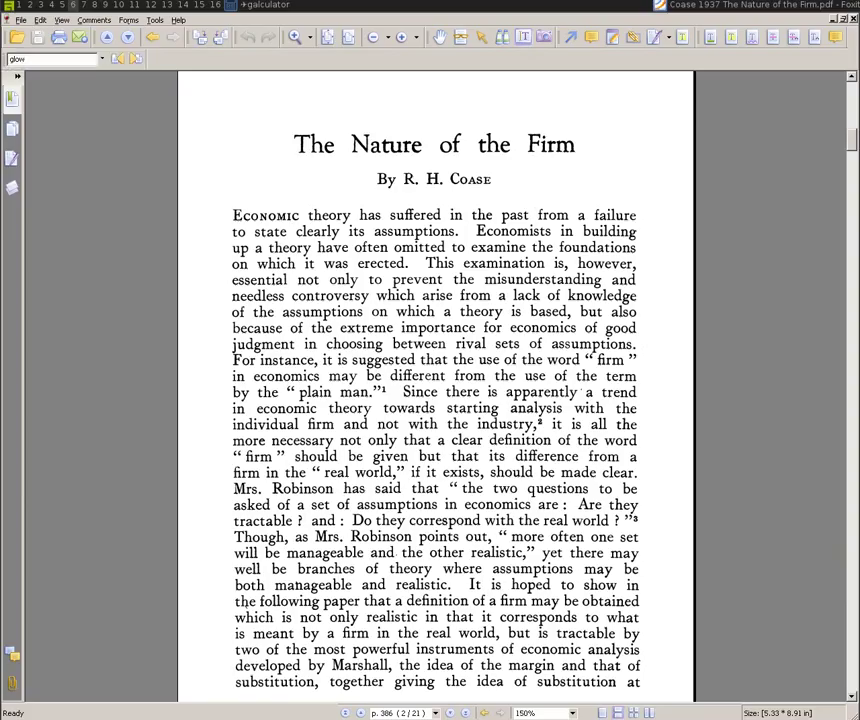
# Highlight the article's opening sentences in yellow and close the PDF.
pyautogui.scroll(4, 510, 358)
pyautogui.scroll(-2, 520, 293)
pyautogui.scroll(-3, 390, 383)
pyautogui.scroll(-1, 560, 511)
pyautogui.scroll(1, 547, 484)
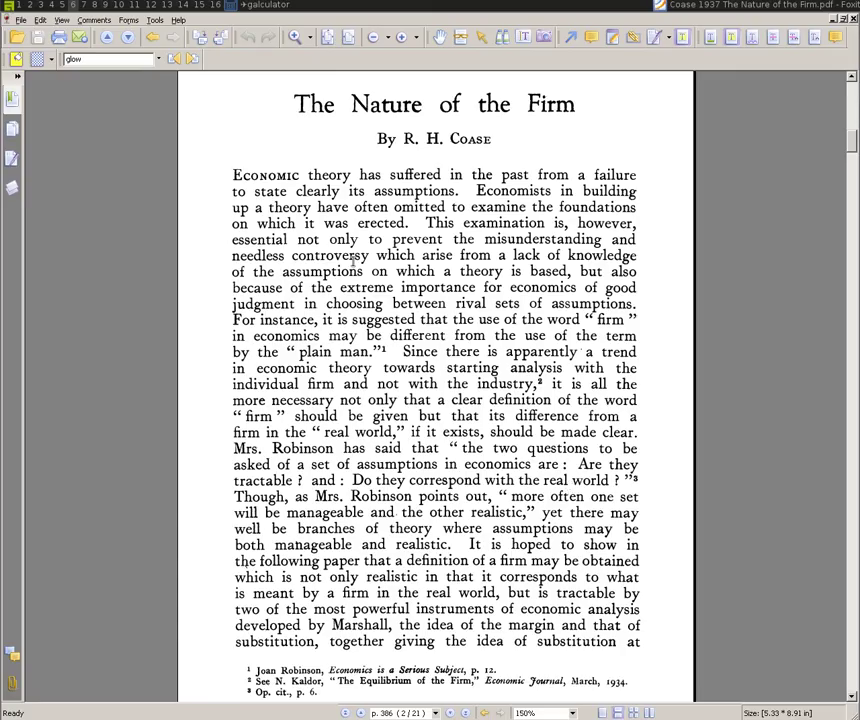
pyautogui.moveTo(233, 175); pyautogui.dragTo(461, 190)
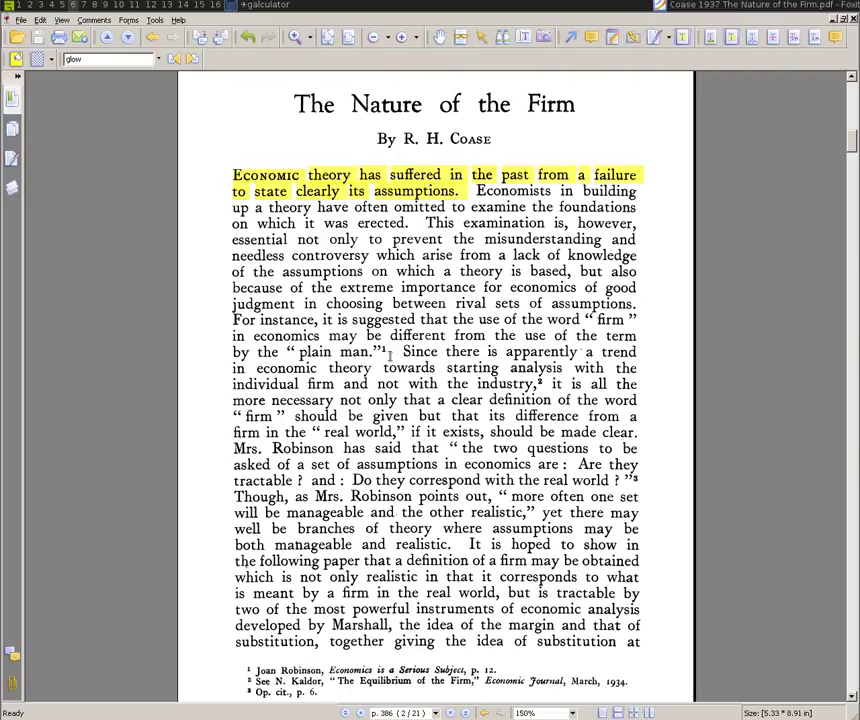
pyautogui.hotkey('ctrl', 'w')
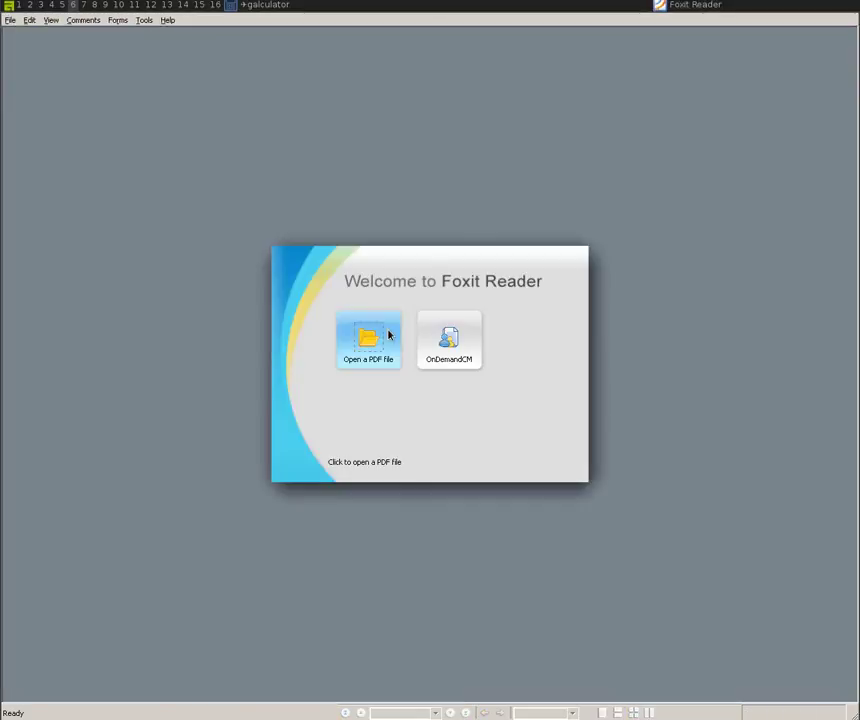
# Extract The Nature of the Firm's PDF highlights into a Zotero note via Manage Attachments.
pyautogui.press('super+5')
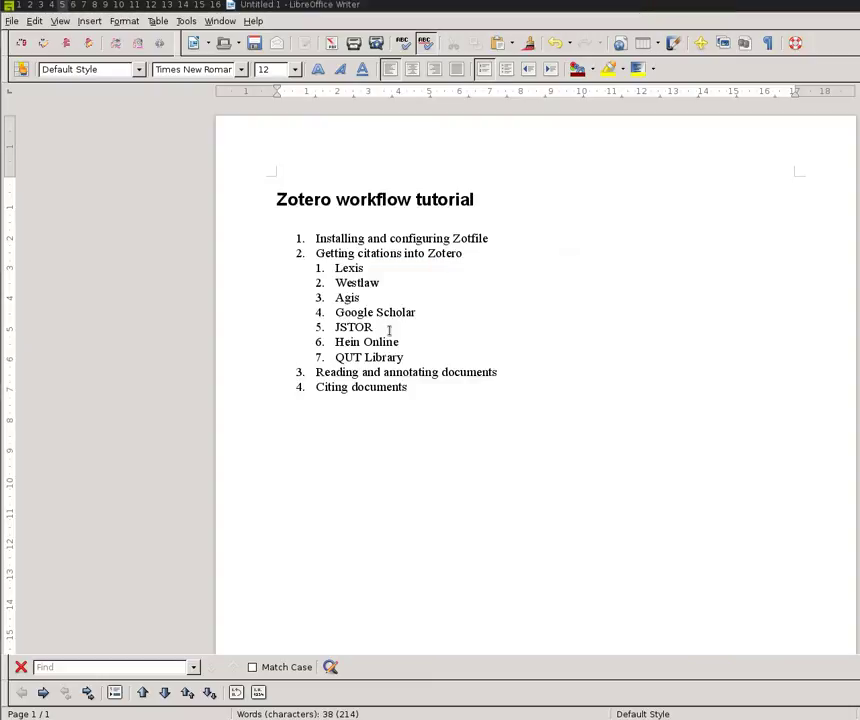
pyautogui.hotkey('alt', 'Tab')
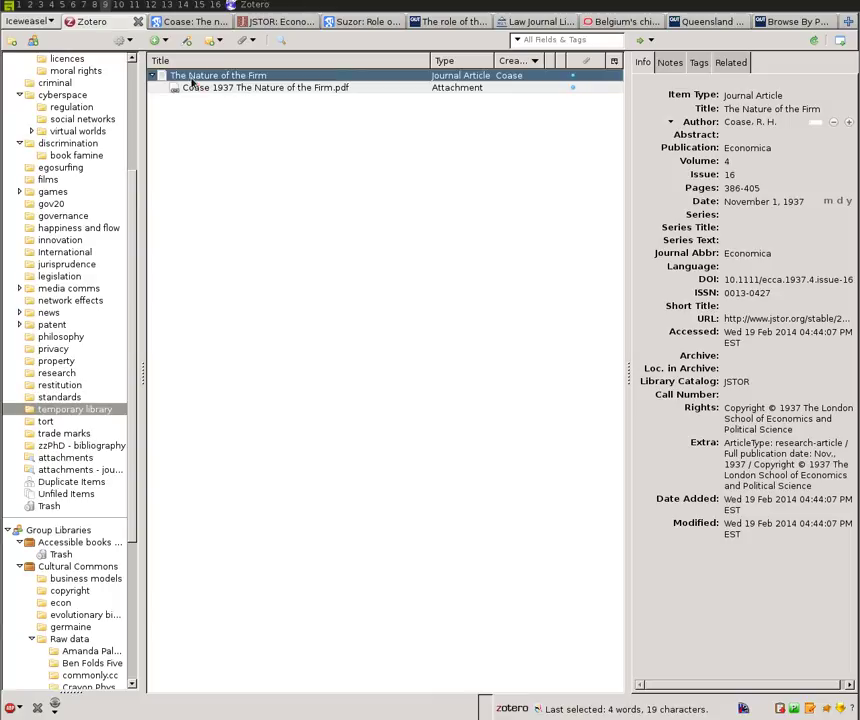
pyautogui.rightClick(192, 78)
pyautogui.moveTo(312, 302)
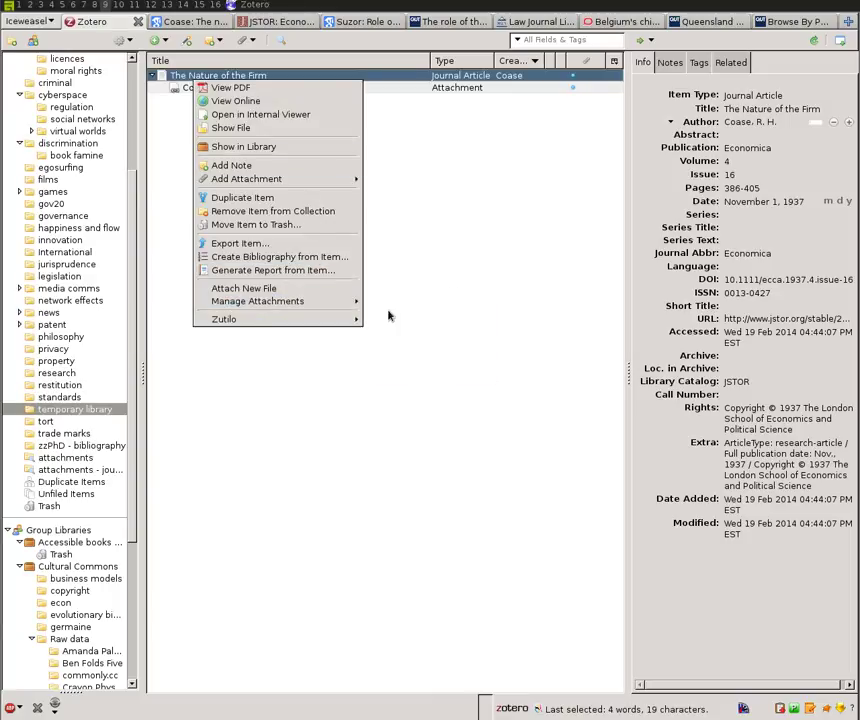
pyautogui.click(390, 316)
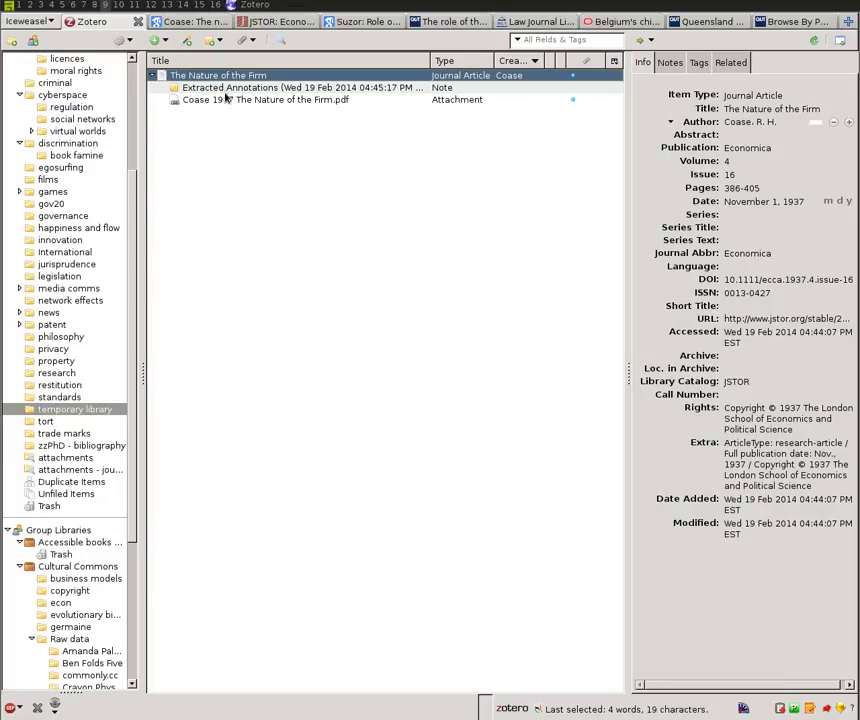
# Open the new Extracted Annotations note and select parts of its quoted text.
pyautogui.click(270, 88)
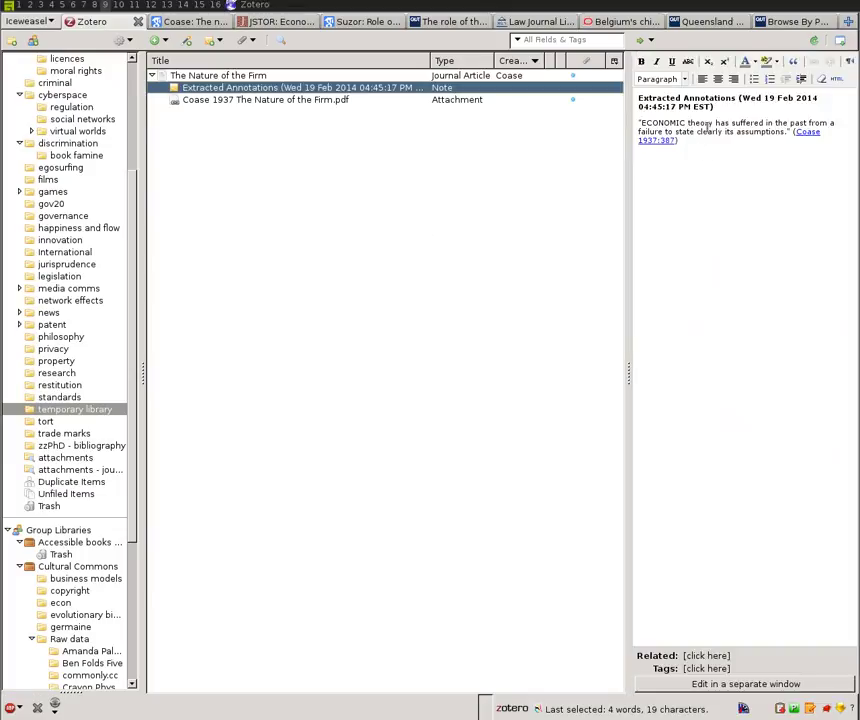
pyautogui.click(700, 133)
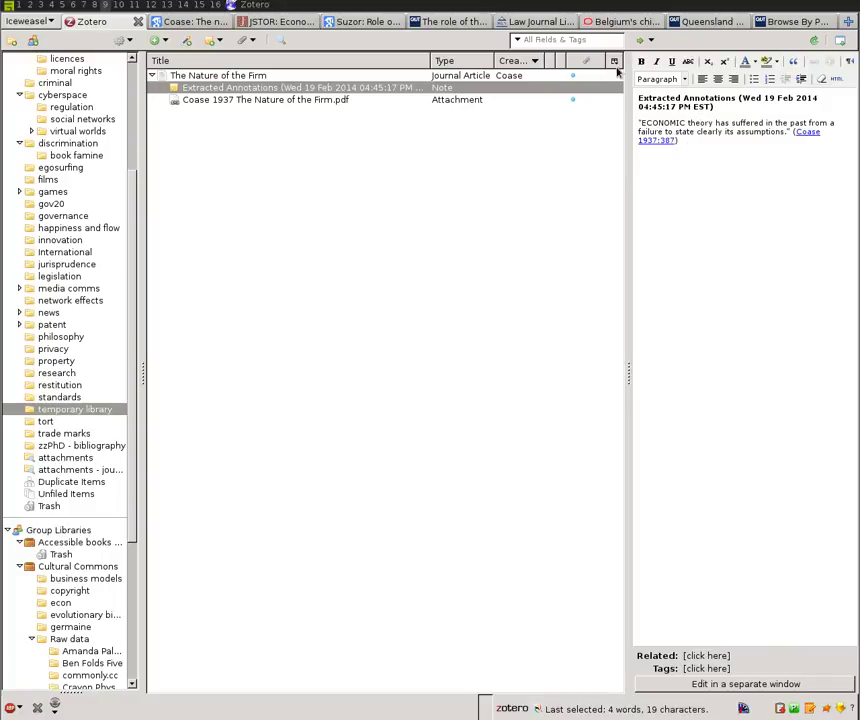
pyautogui.click(576, 41)
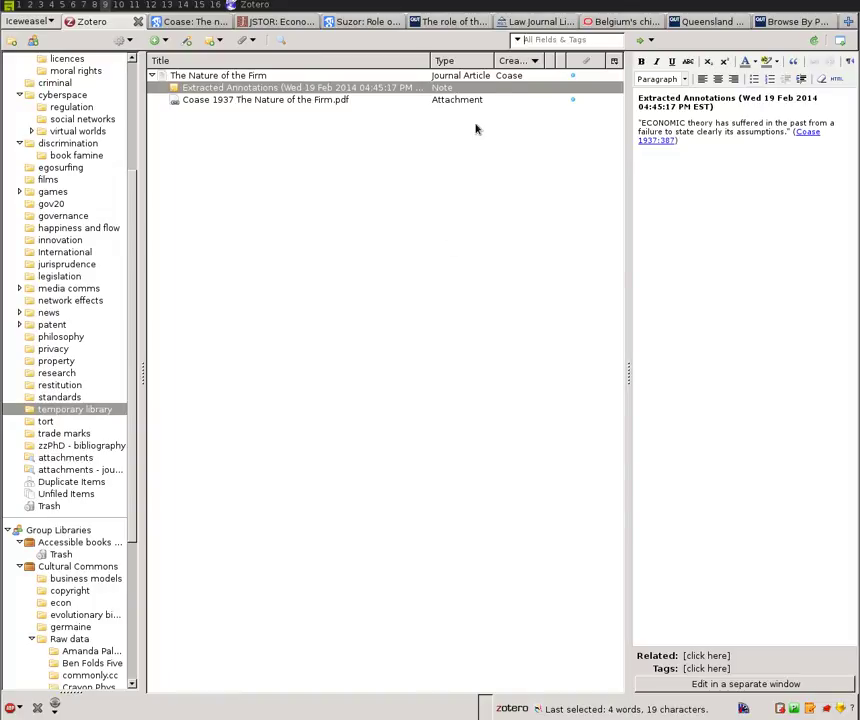
pyautogui.moveTo(693, 122); pyautogui.dragTo(729, 123)
pyautogui.click(716, 184)
pyautogui.click(557, 259)
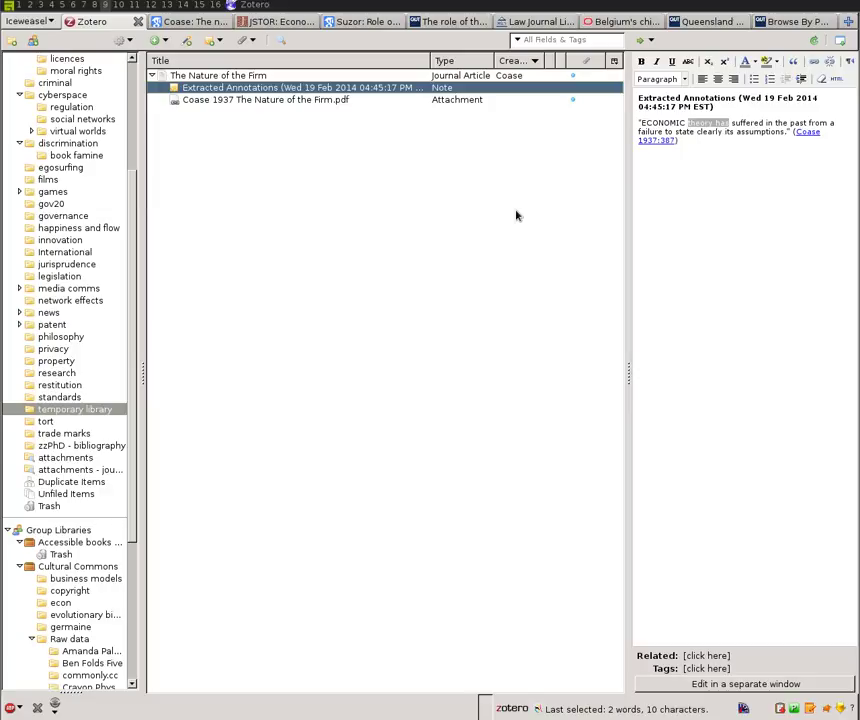
# Type 'Coase said' in the Writer document and set its Zotero citation style to AGLC.
pyautogui.hotkey('alt', '5')
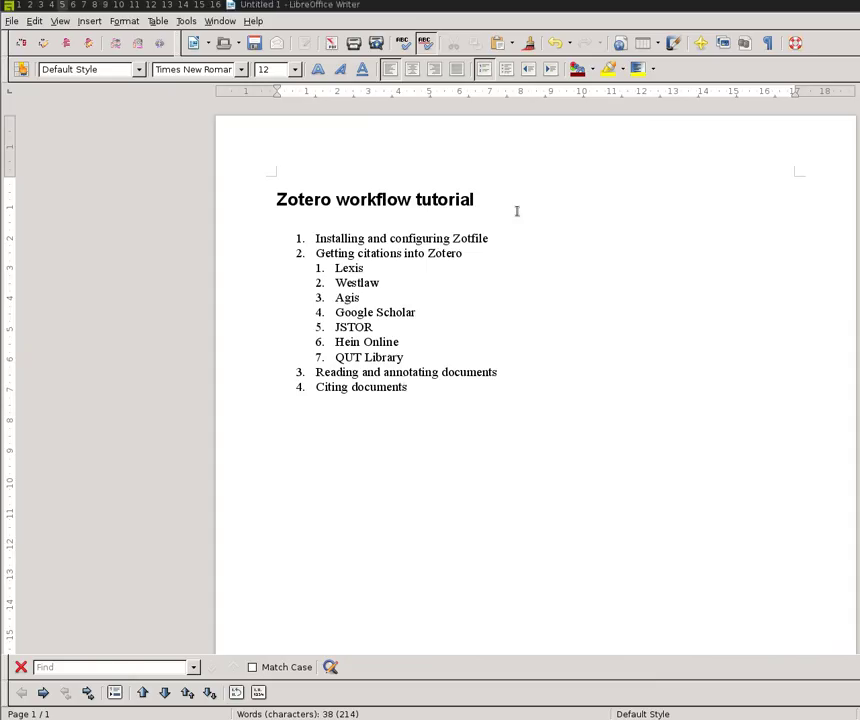
pyautogui.write('Coase said')
pyautogui.hotkey('ctrl', 'alt', 'c')
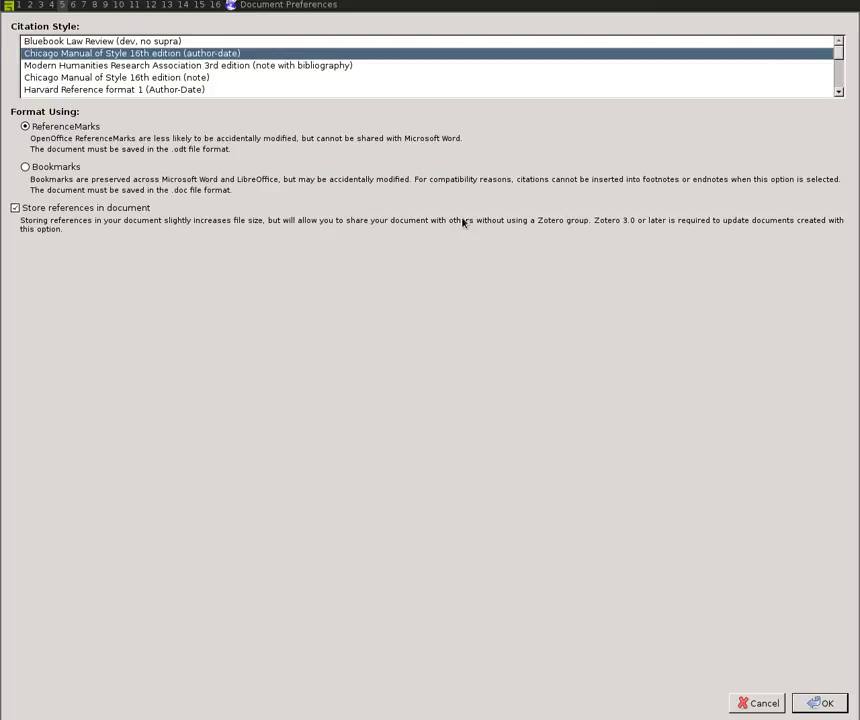
pyautogui.scroll(-1, 294, 77)
pyautogui.scroll(1, 294, 77)
pyautogui.scroll(-1, 294, 77)
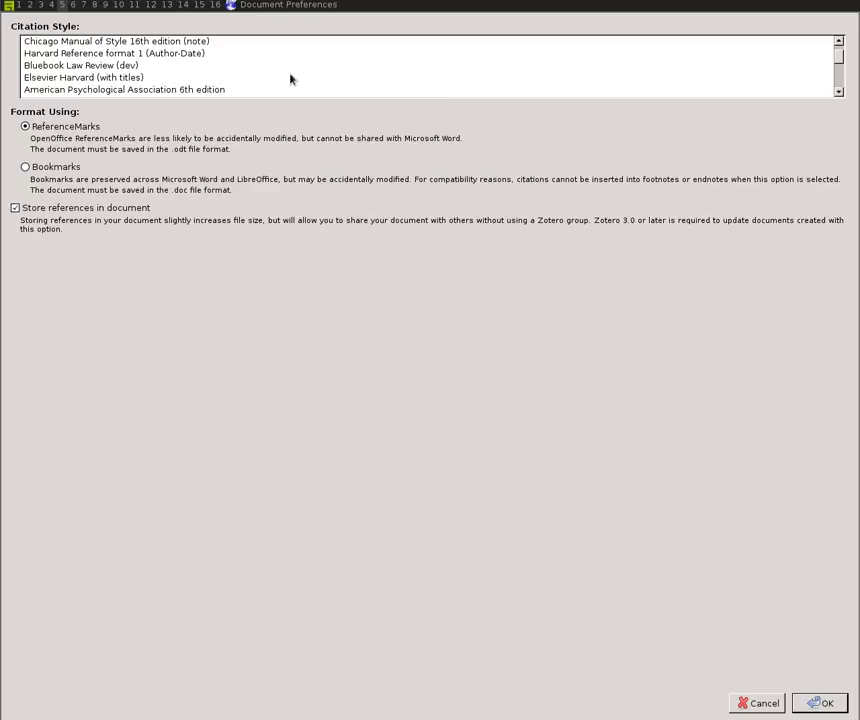
pyautogui.scroll(-1, 230, 85)
pyautogui.scroll(-1, 234, 84)
pyautogui.click(150, 66)
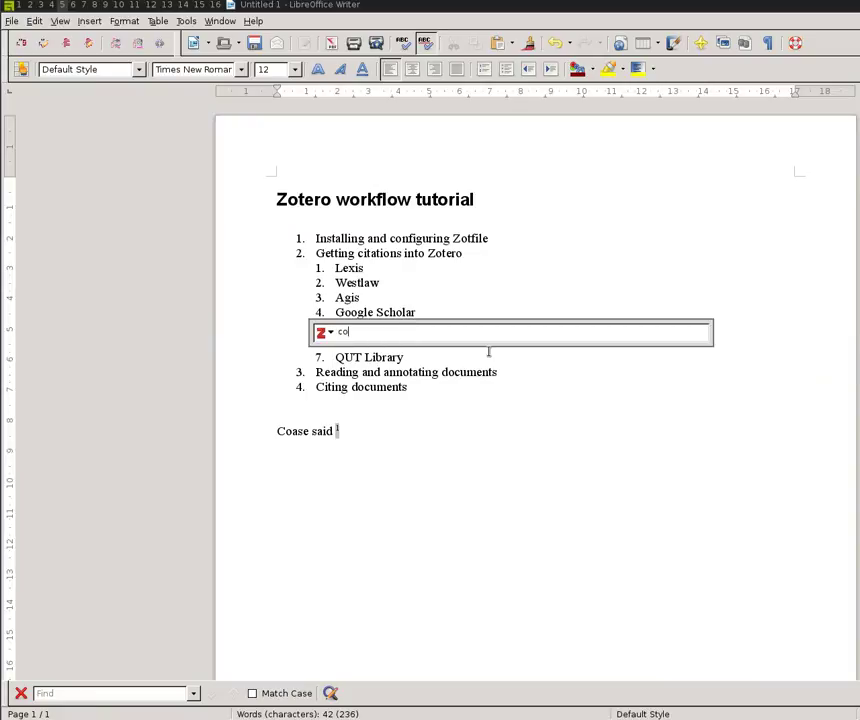
# Select the whole quoted sentence in Zotero's Extracted Annotations note and return to the citation box.
pyautogui.write('se')
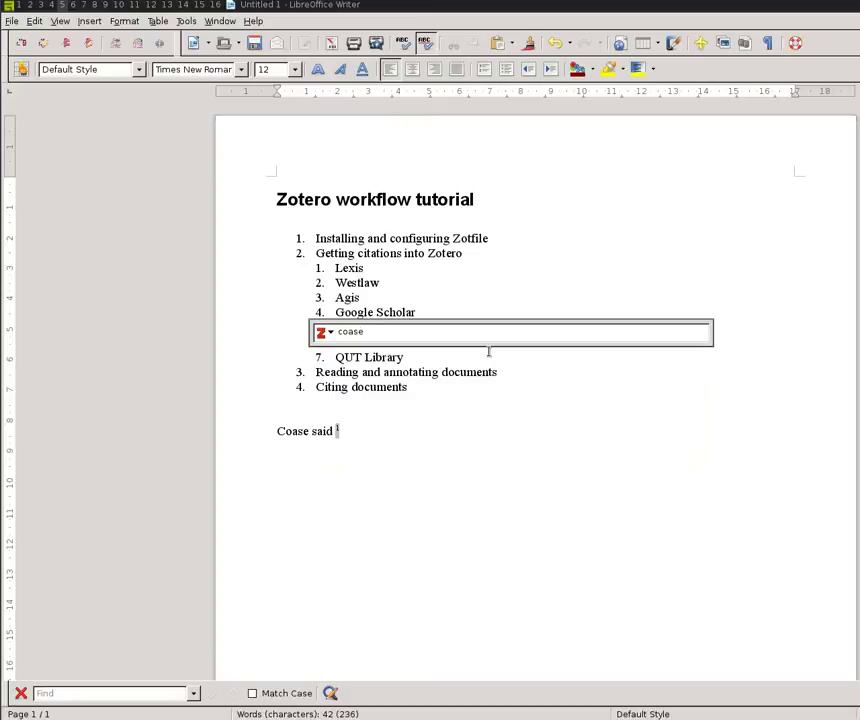
pyautogui.hotkey('ctrl', 'alt', '9')
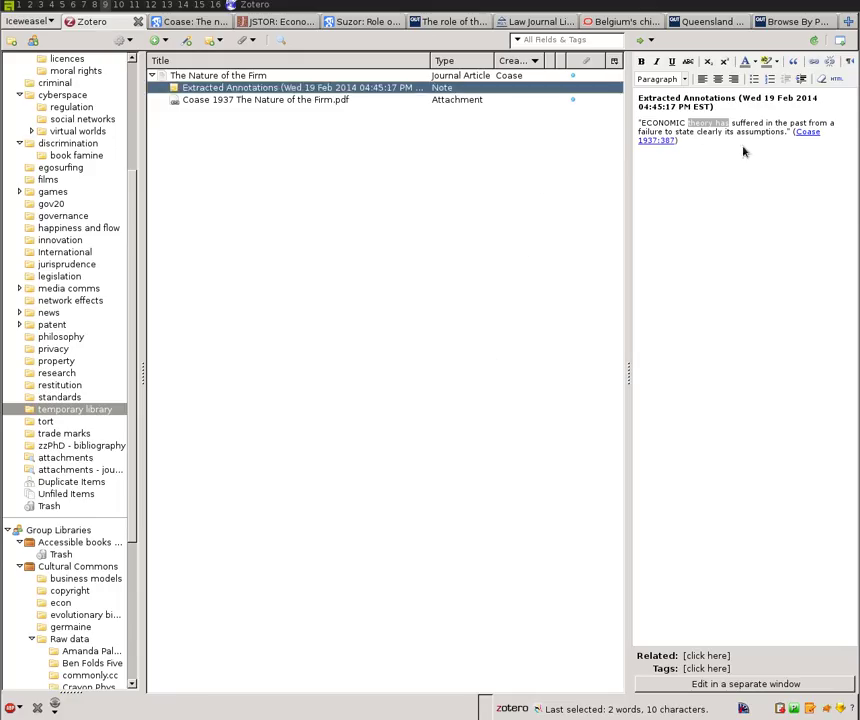
pyautogui.click(722, 176)
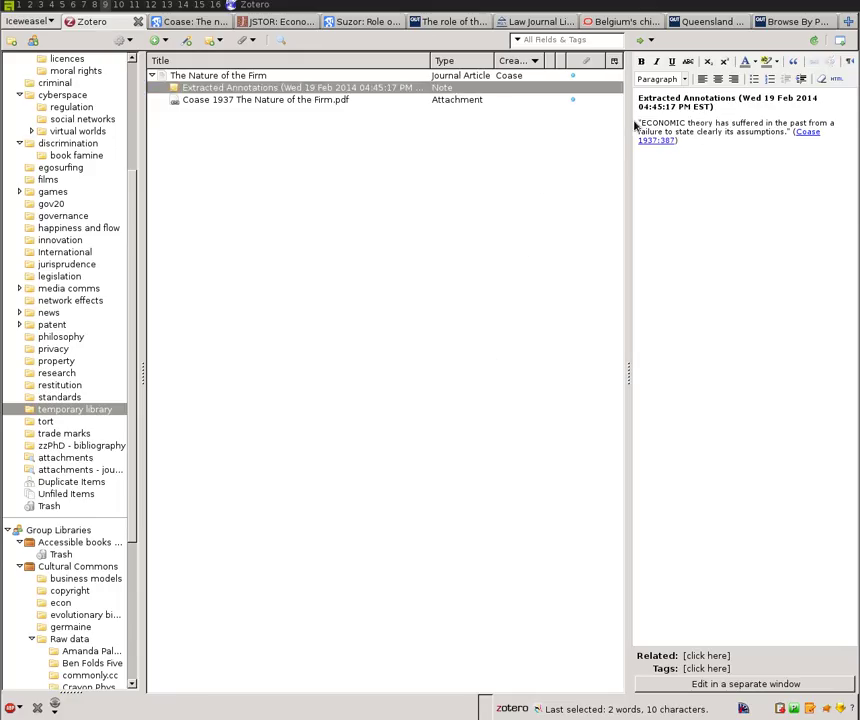
pyautogui.moveTo(636, 124); pyautogui.dragTo(787, 133)
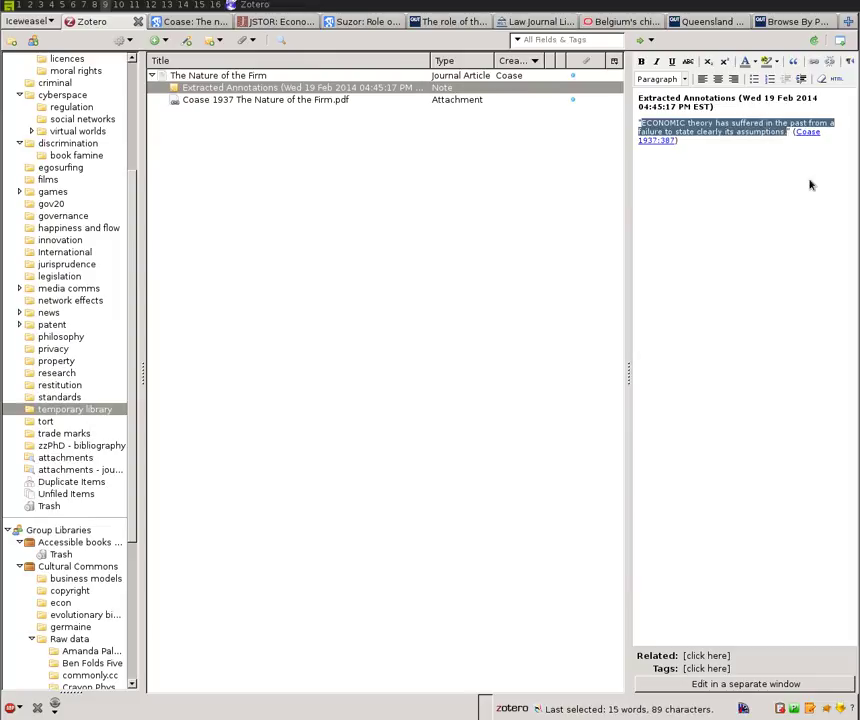
pyautogui.hotkey('ctrl', 'alt', '5')
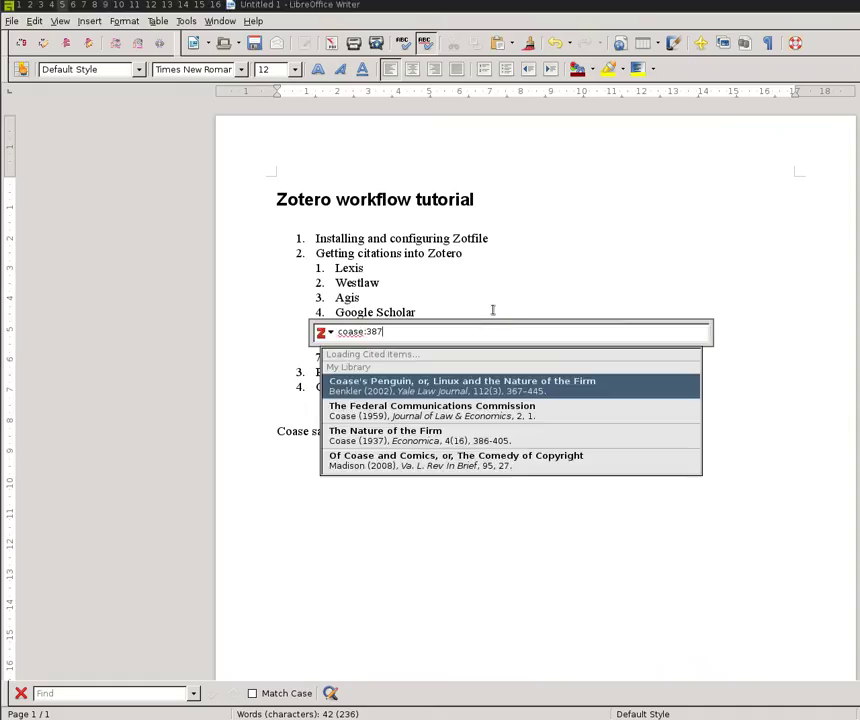
# Insert footnote 1 citing The Nature of the Firm at 387 with the assumptions quote as suffix.
pyautogui.press('Down')
pyautogui.press('Down')
pyautogui.press('Return')
pyautogui.click(420, 331)
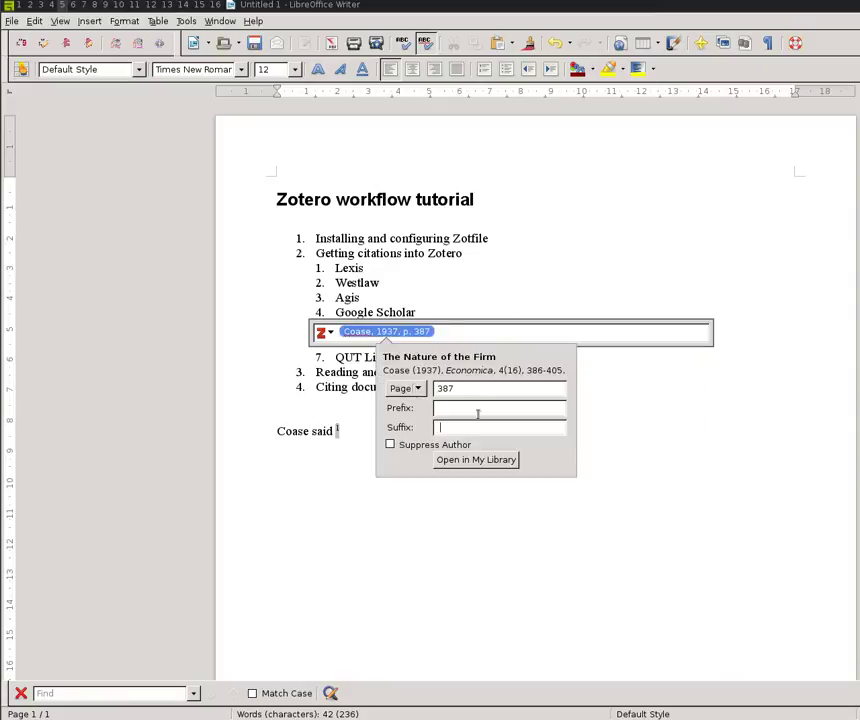
pyautogui.write('tate clearly its assumptions)')
pyautogui.press('Return')
pyautogui.press('Return')
pyautogui.scroll(-10, 478, 460)
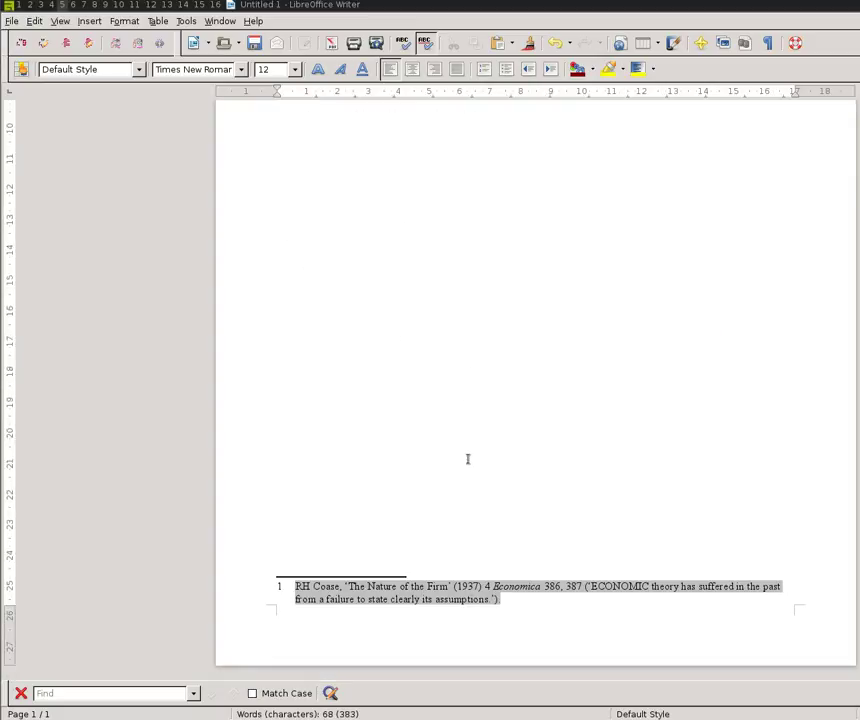
pyautogui.scroll(10, 455, 480)
pyautogui.press('super+6')
pyautogui.press('super+9')
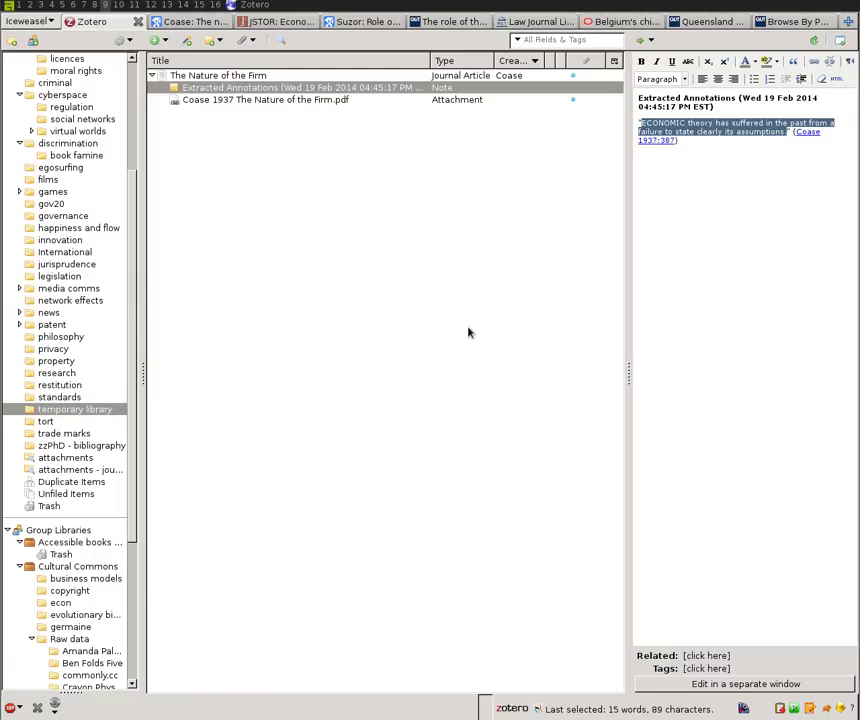
# Close the JSTOR article tab and return to the Coase Google Scholar results.
pyautogui.click(184, 24)
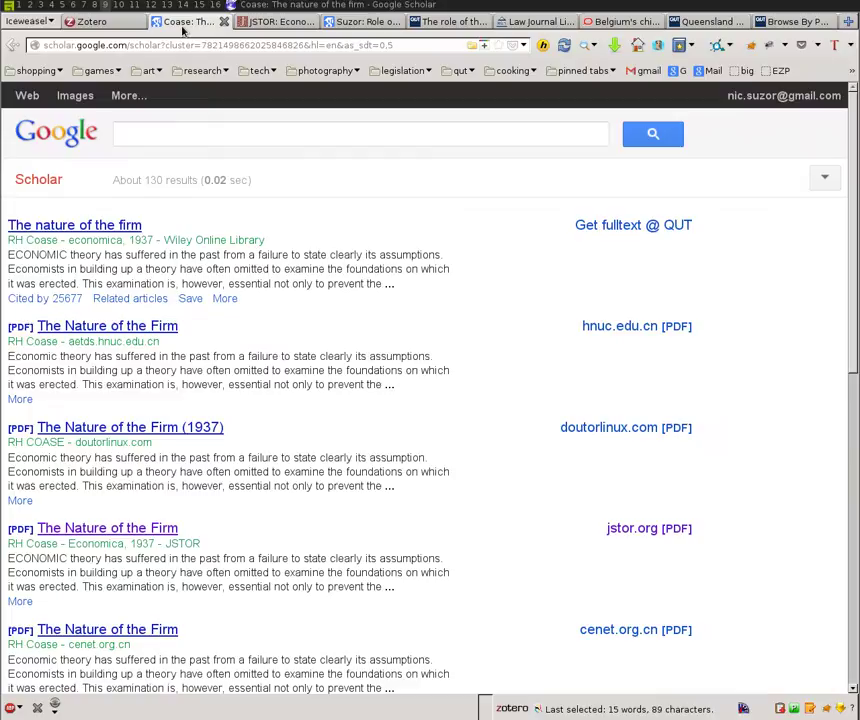
pyautogui.click(268, 26)
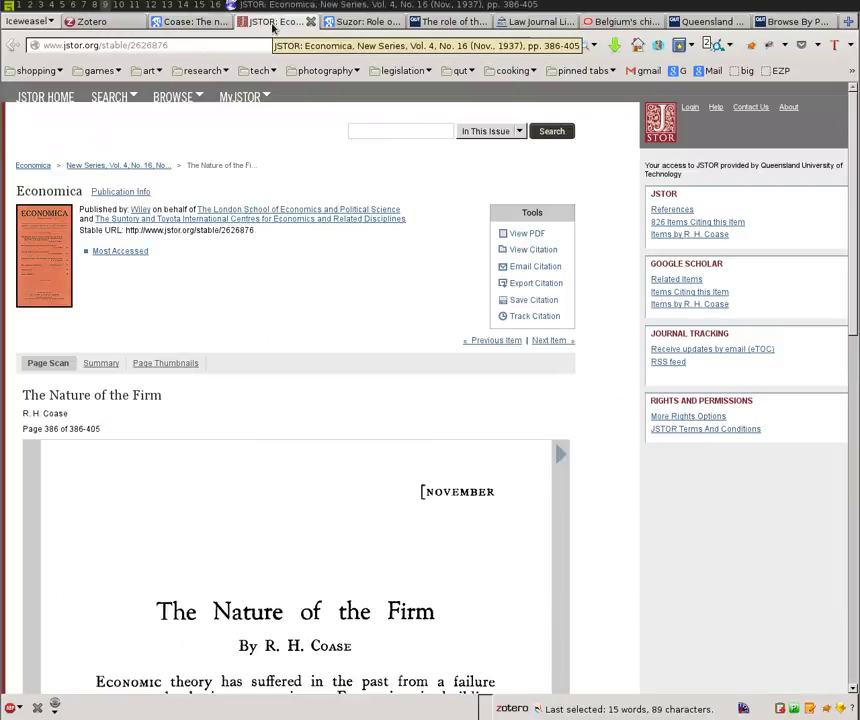
pyautogui.middleClick(273, 22)
pyautogui.scroll(3, 438, 505)
pyautogui.scroll(-1, 415, 503)
pyautogui.scroll(1, 372, 503)
# Start saving the Scholar results to Zotero, then cancel the item-selection dialog.
pyautogui.click(471, 45)
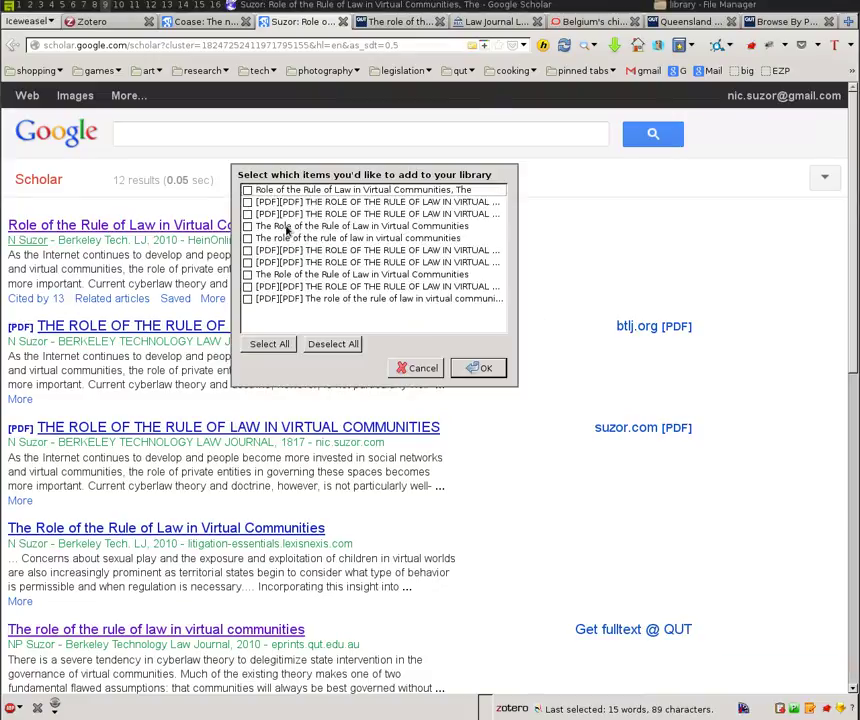
pyautogui.click(405, 368)
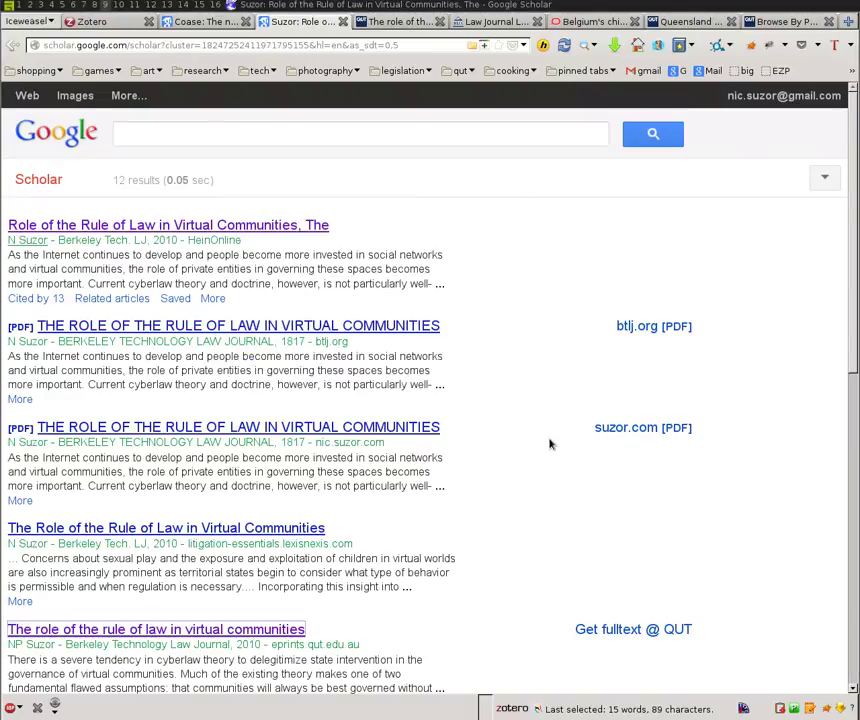
pyautogui.scroll(-1, 437, 530)
pyautogui.scroll(-1, 400, 470)
pyautogui.scroll(2, 336, 364)
# Save Suzor's HeinOnline article to Zotero with Ctrl+Shift+S.
pyautogui.click(474, 22)
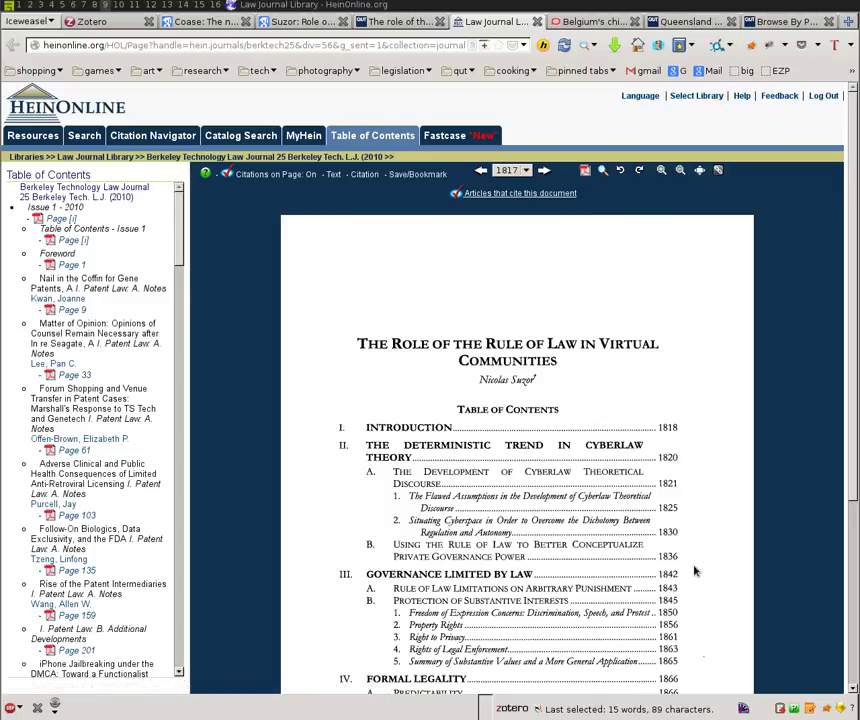
pyautogui.hotkey('ctrl', 'shift', 's')
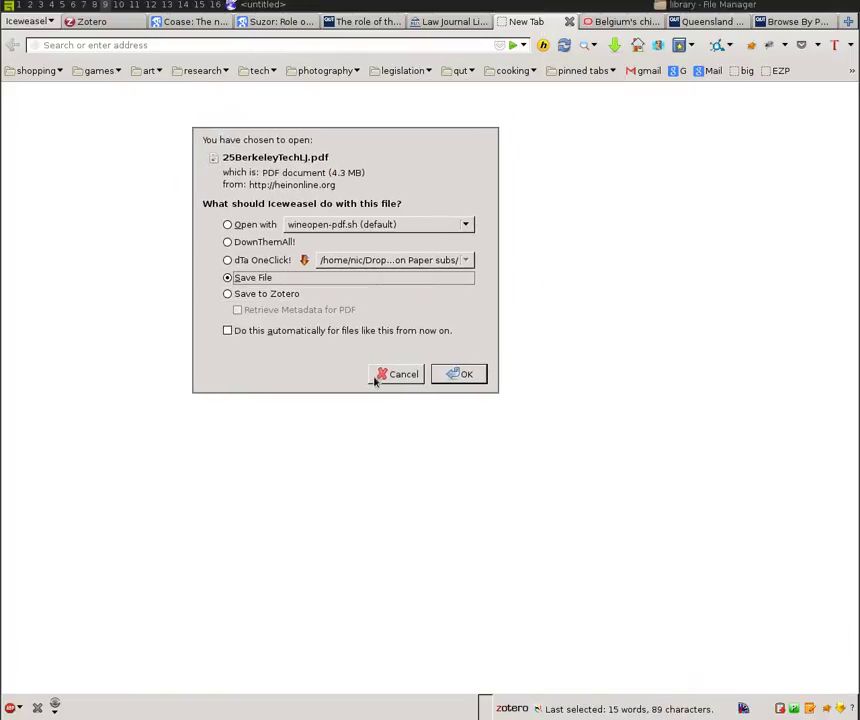
# Save 25BerkeleyTechLJ.pdf to disk in the zoteroimport folder.
pyautogui.click(453, 376)
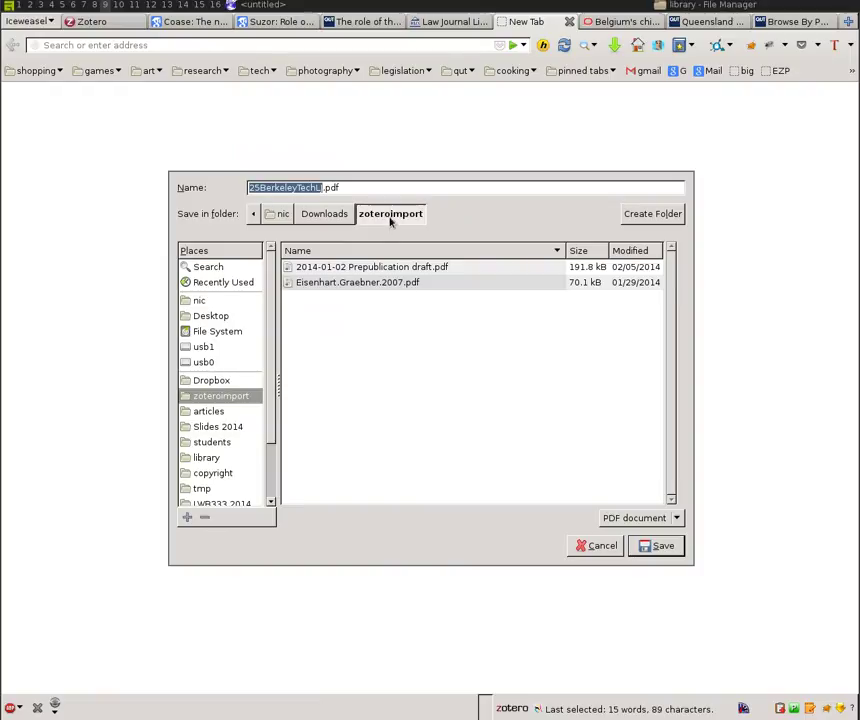
pyautogui.click(647, 548)
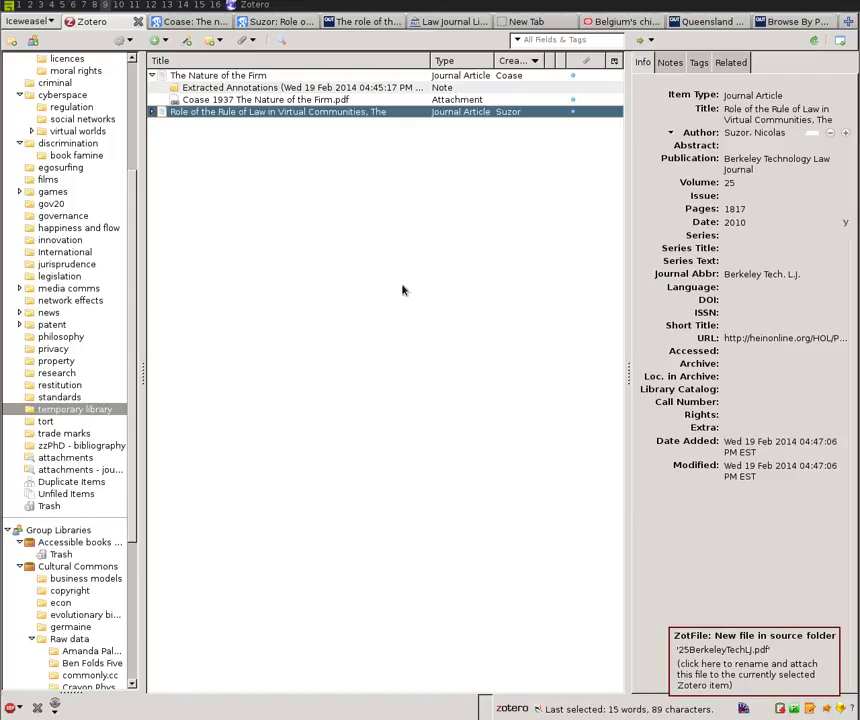
# Attach the downloaded PDF to the Suzor article and trash the HeinOnline page attachment.
pyautogui.click(153, 113)
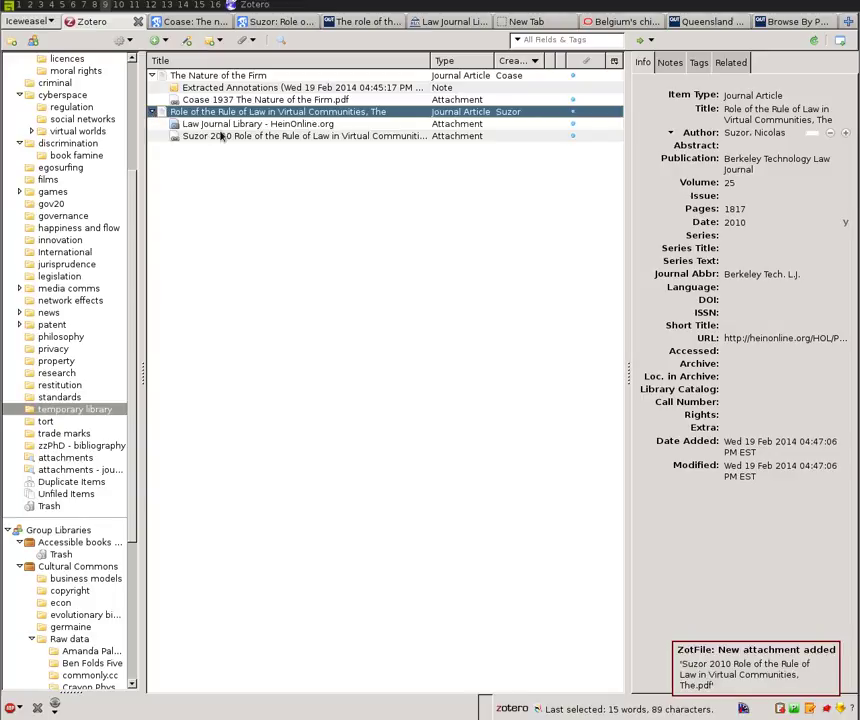
pyautogui.rightClick(199, 124)
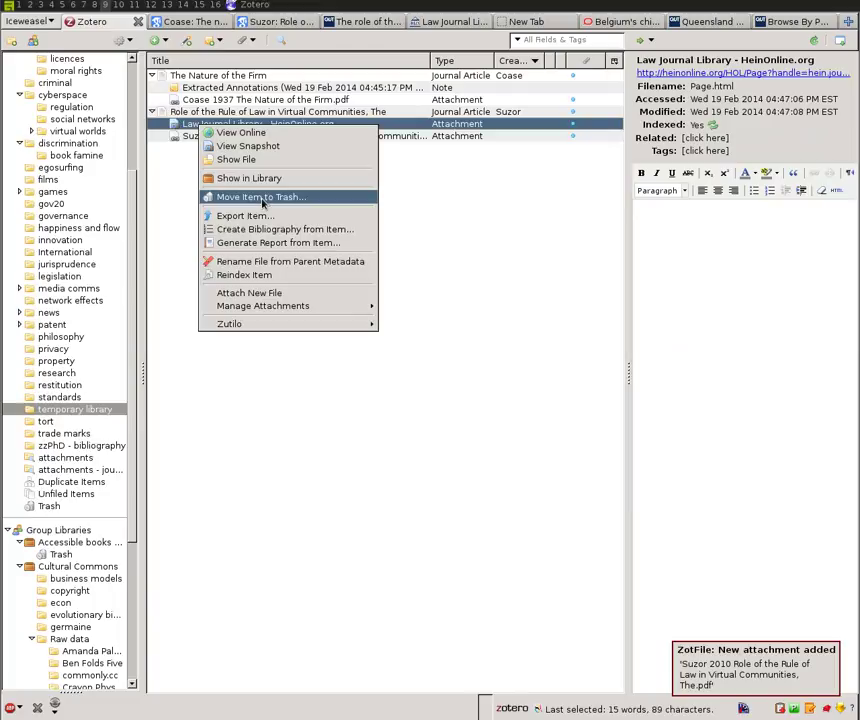
pyautogui.click(260, 197)
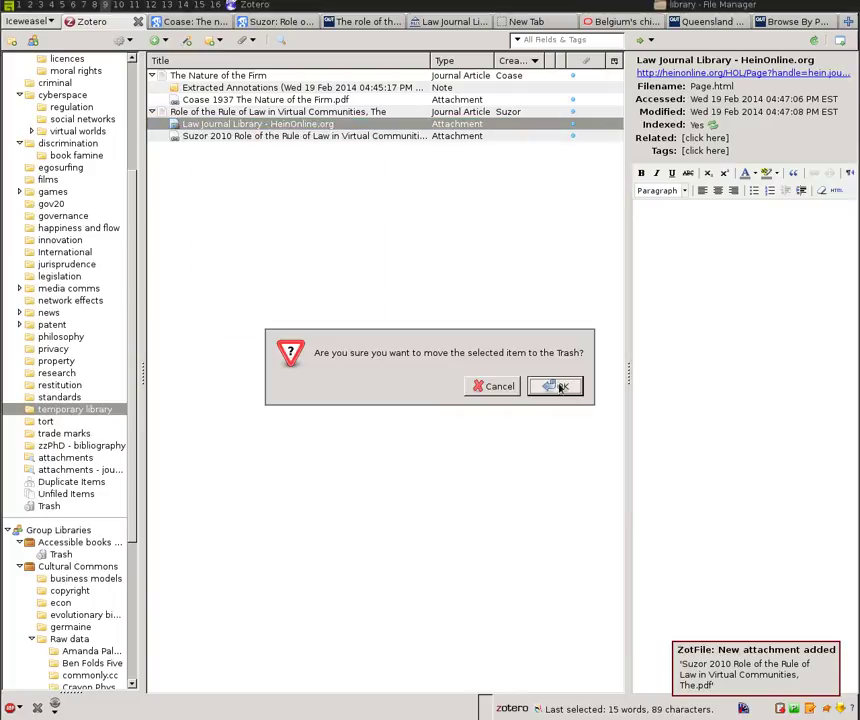
pyautogui.click(560, 387)
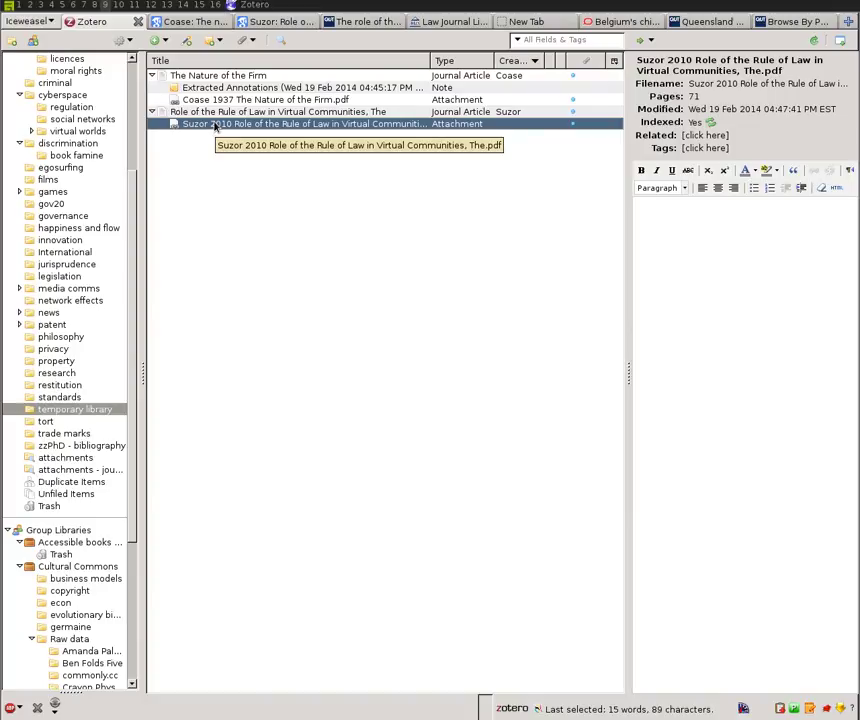
# Open the attached 'Suzor 2010' PDF for reading.
pyautogui.click(210, 113)
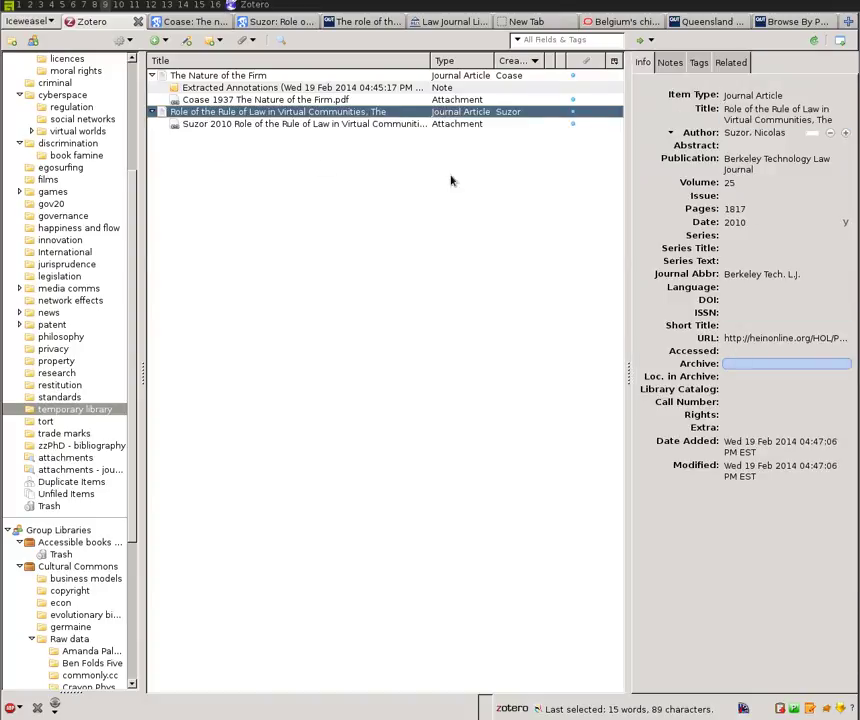
pyautogui.click(203, 125)
pyautogui.doubleClick(203, 125)
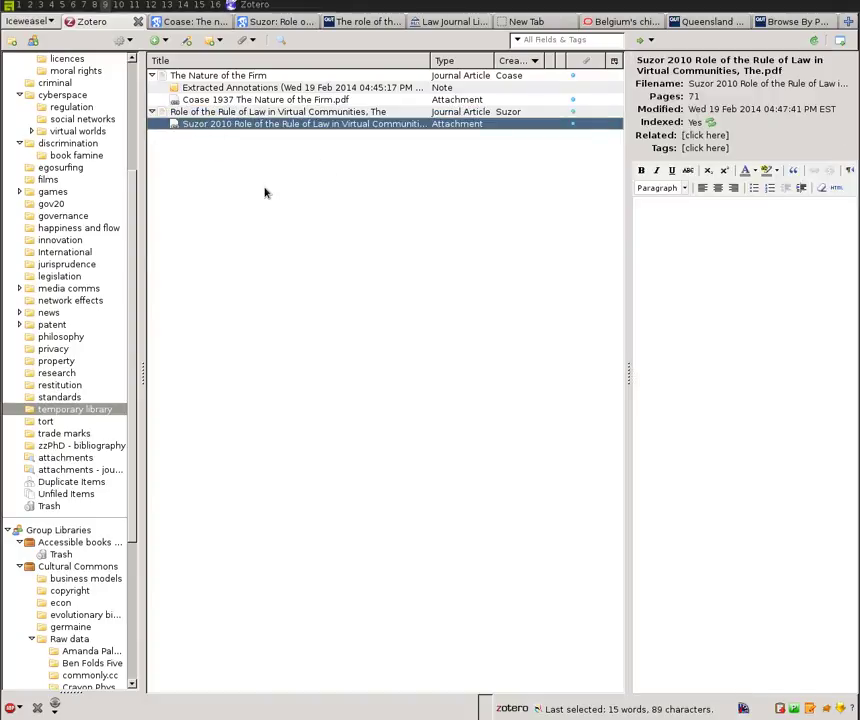
# Highlight the 'Using the Rule of Law to Better Conceptualize Private Governance Power' contents entry, then close the PDF.
pyautogui.scroll(-10, 390, 420)
pyautogui.scroll(-5, 406, 392)
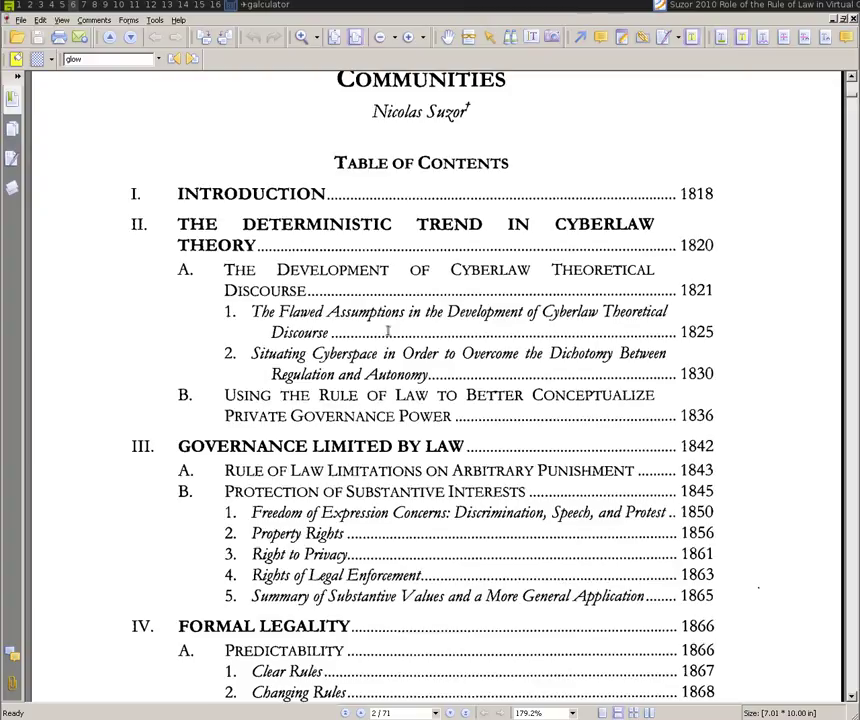
pyautogui.moveTo(241, 395); pyautogui.dragTo(495, 425)
pyautogui.scroll(-3, 583, 449)
pyautogui.scroll(3, 583, 449)
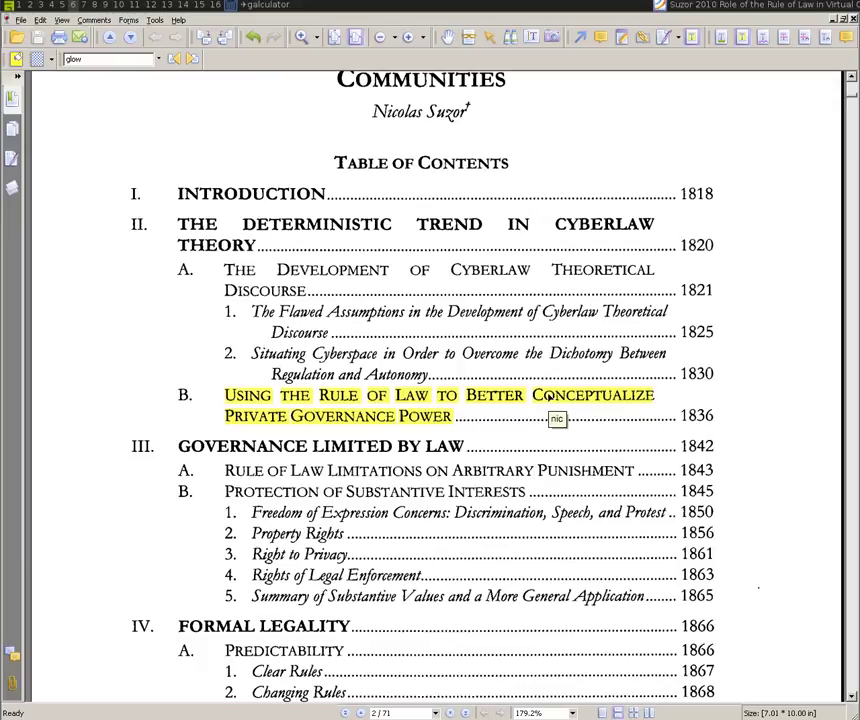
pyautogui.doubleClick(549, 398)
pyautogui.hotkey('ctrl', 'q')
pyautogui.hotkey('alt', 'Tab')
pyautogui.hotkey('alt', 'Tab')
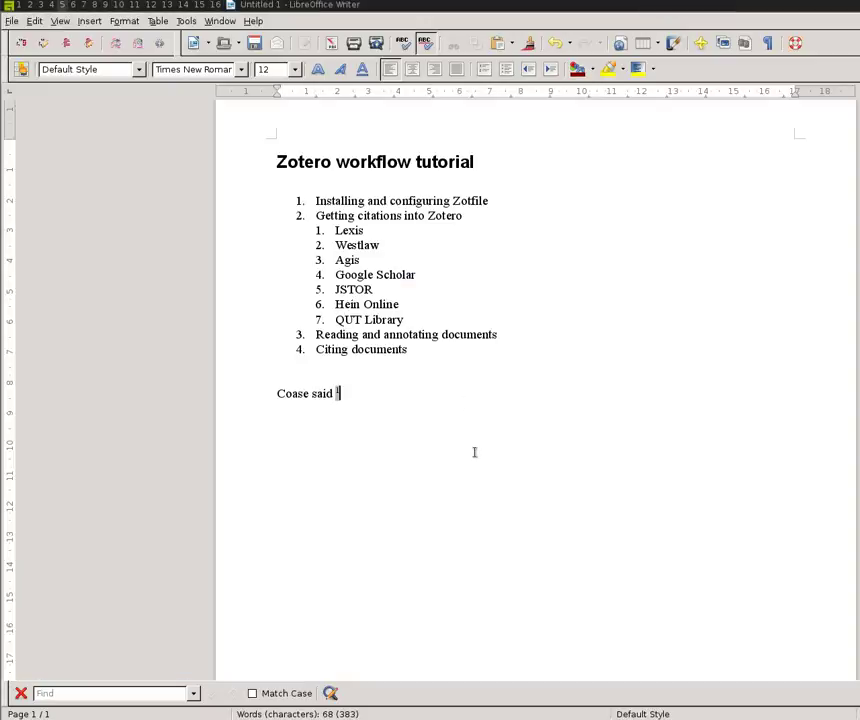
# Switch to the browser and close the HeinOnline Law Journal and empty new tabs.
pyautogui.hotkey('alt', 'Tab')
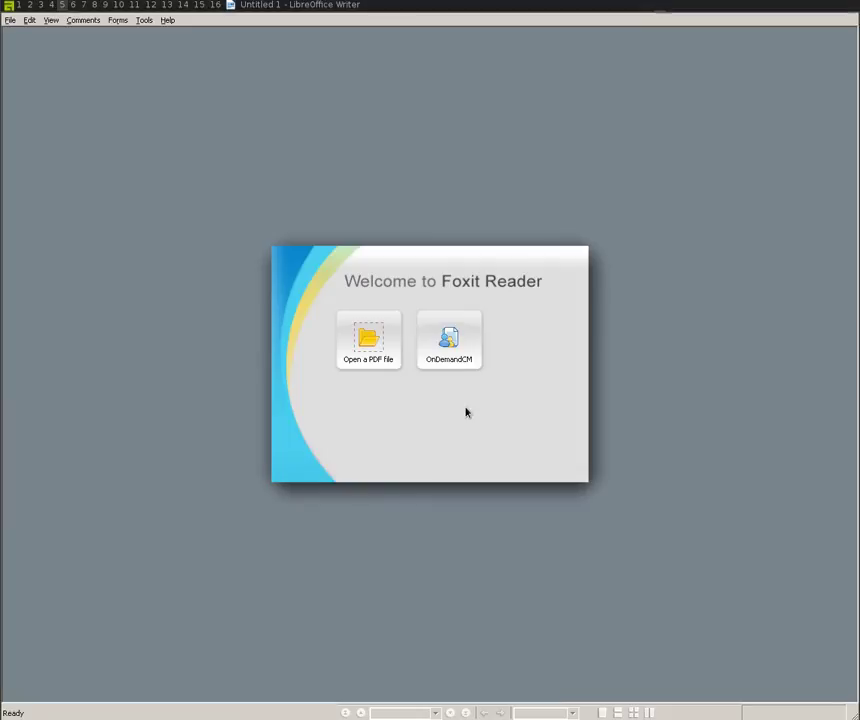
pyautogui.hotkey('alt', 'Tab')
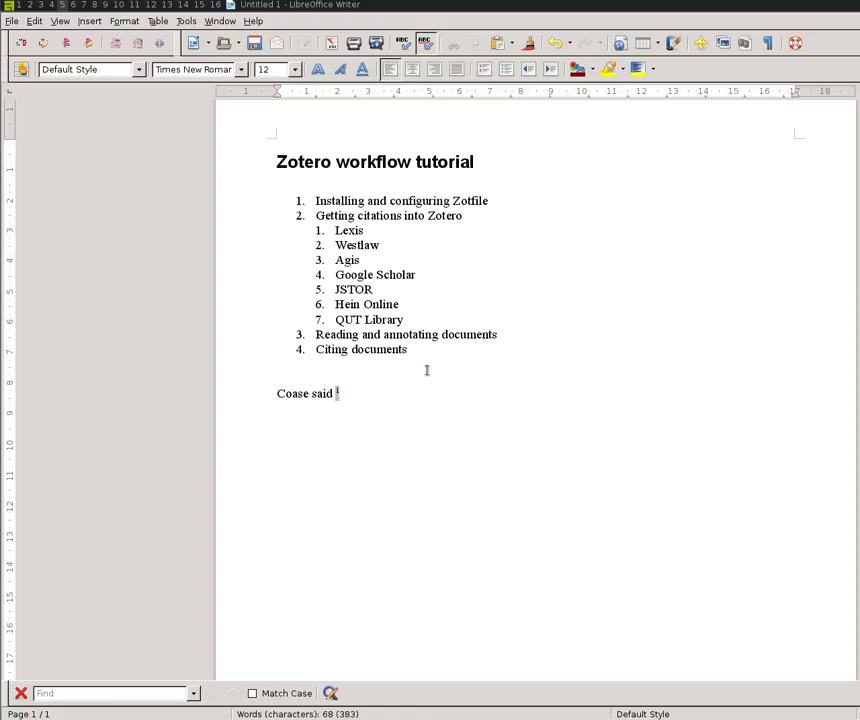
pyautogui.hotkey('alt', 'Tab')
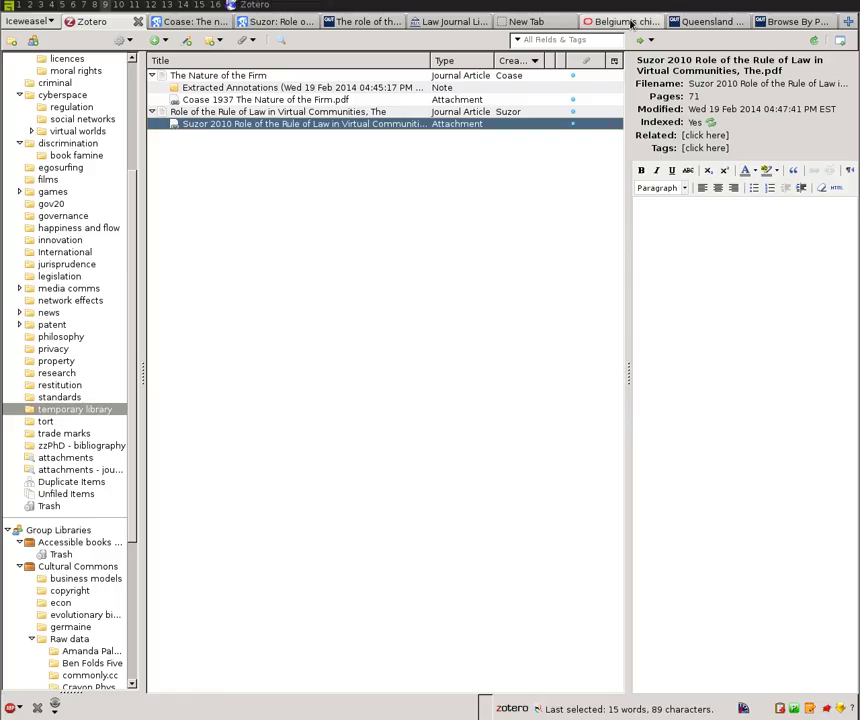
pyautogui.click(462, 24)
pyautogui.middleClick(462, 24)
pyautogui.middleClick(461, 24)
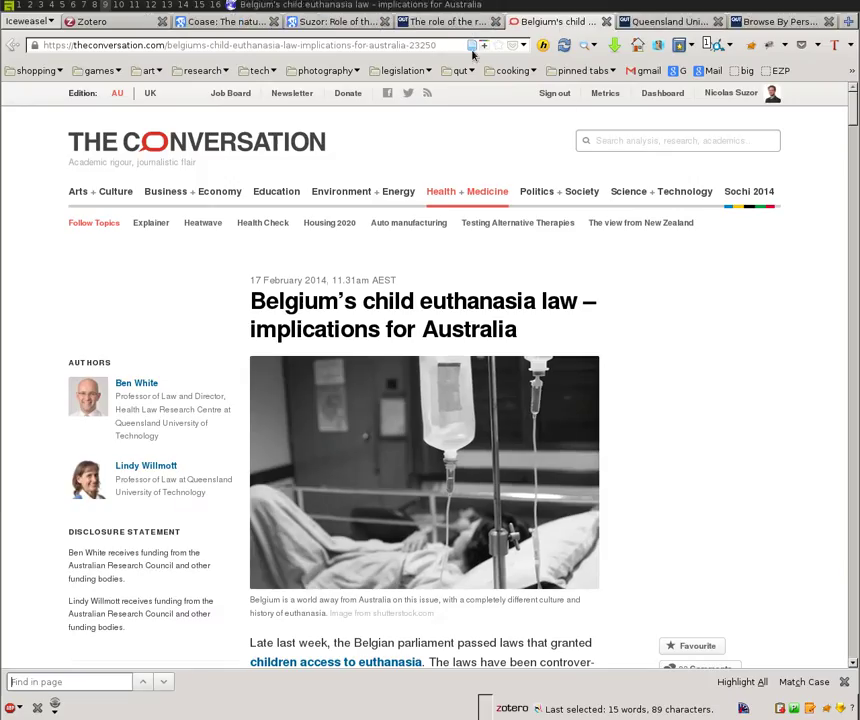
# Save the Belgium euthanasia article to Zotero and close its tab.
pyautogui.hotkey('ctrl', 'f')
pyautogui.hotkey('ctrl', 'shift', 's')
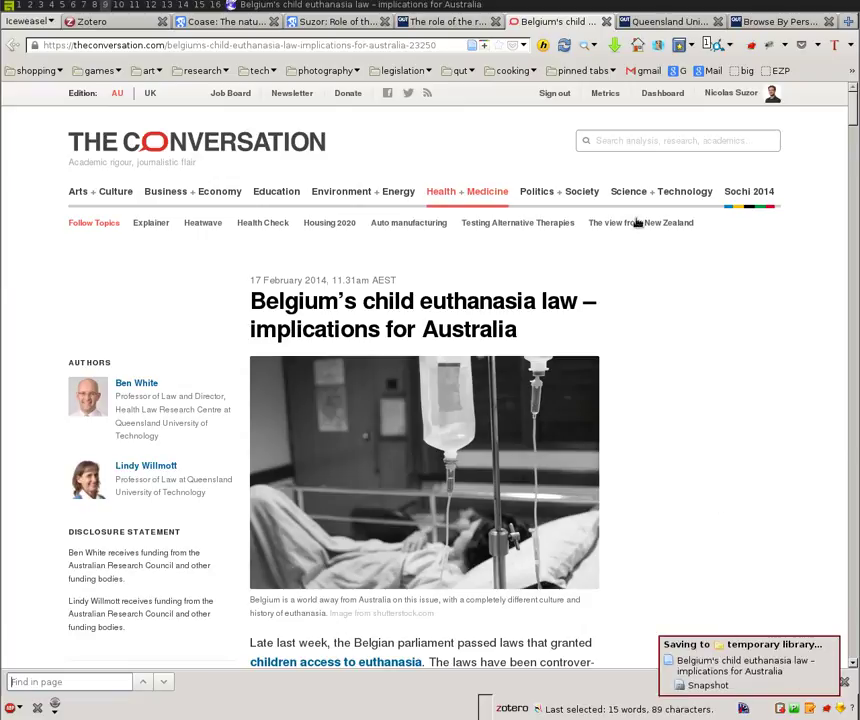
pyautogui.middleClick(562, 20)
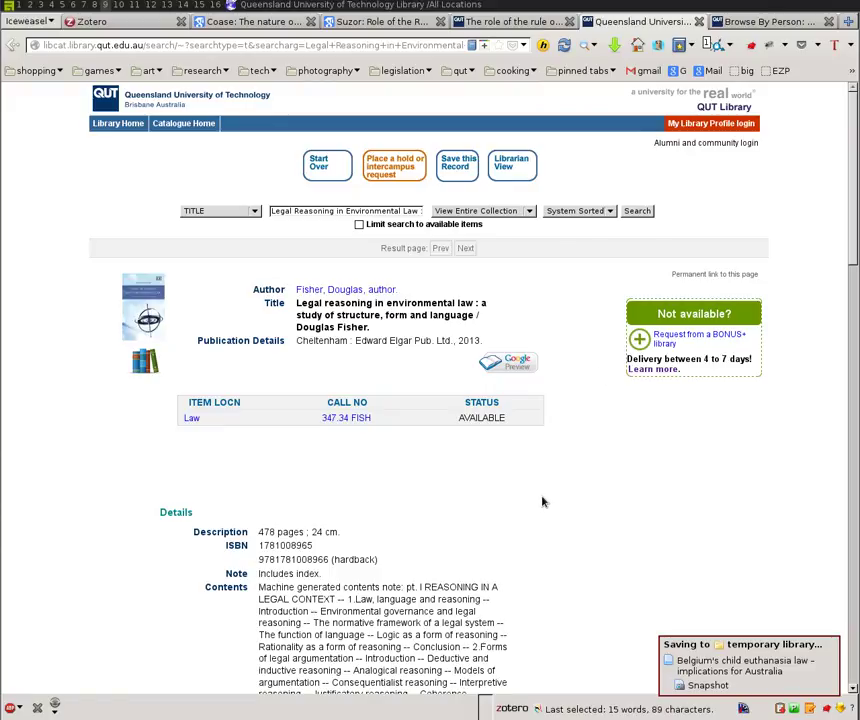
# Save the QUT catalogue record 'Legal reasoning in environmental law' to Zotero and close its tab.
pyautogui.click(471, 45)
pyautogui.middleClick(640, 21)
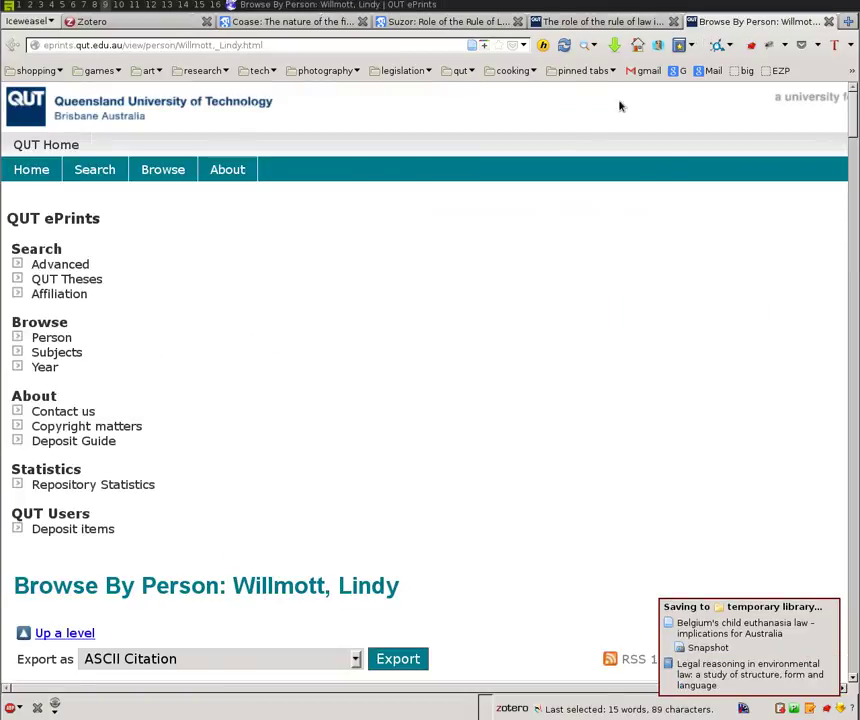
pyautogui.scroll(-10, 534, 370)
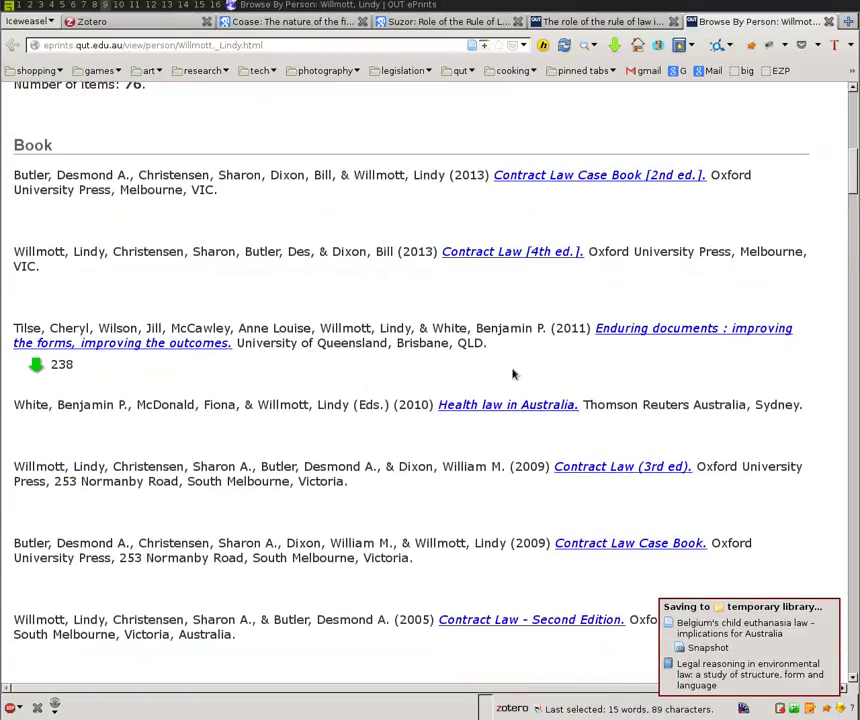
pyautogui.scroll(2, 512, 376)
# Save 'Contract Law Case Book [2nd ed.]' to Zotero and check it in the Zotero tab.
pyautogui.click(525, 286)
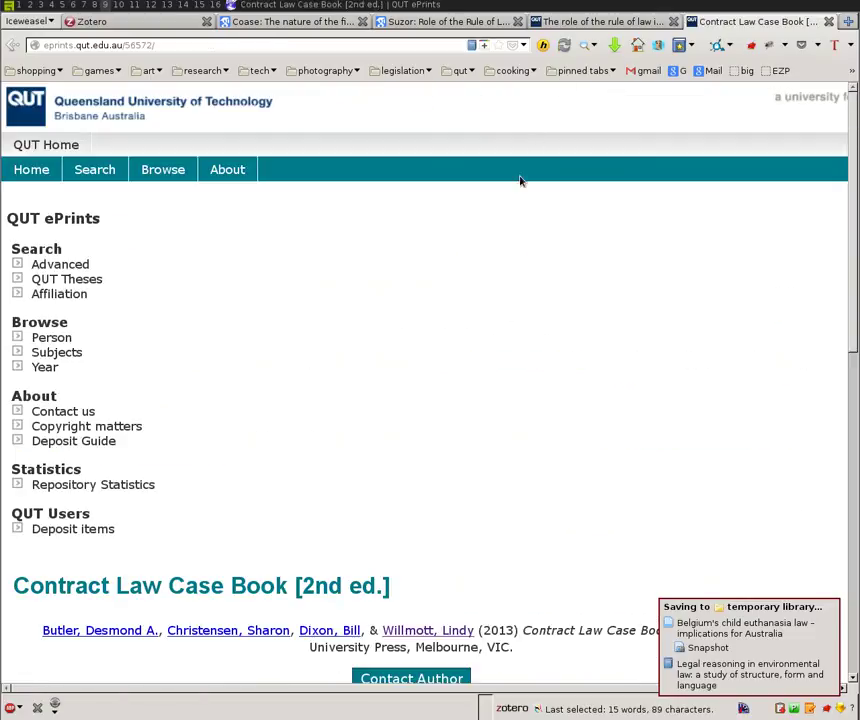
pyautogui.click(472, 45)
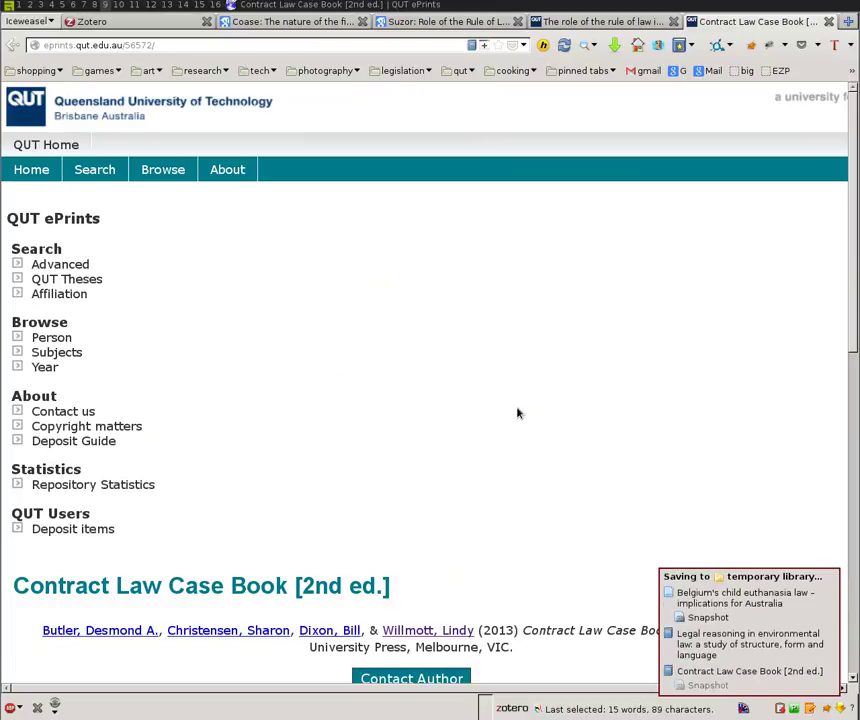
pyautogui.click(148, 23)
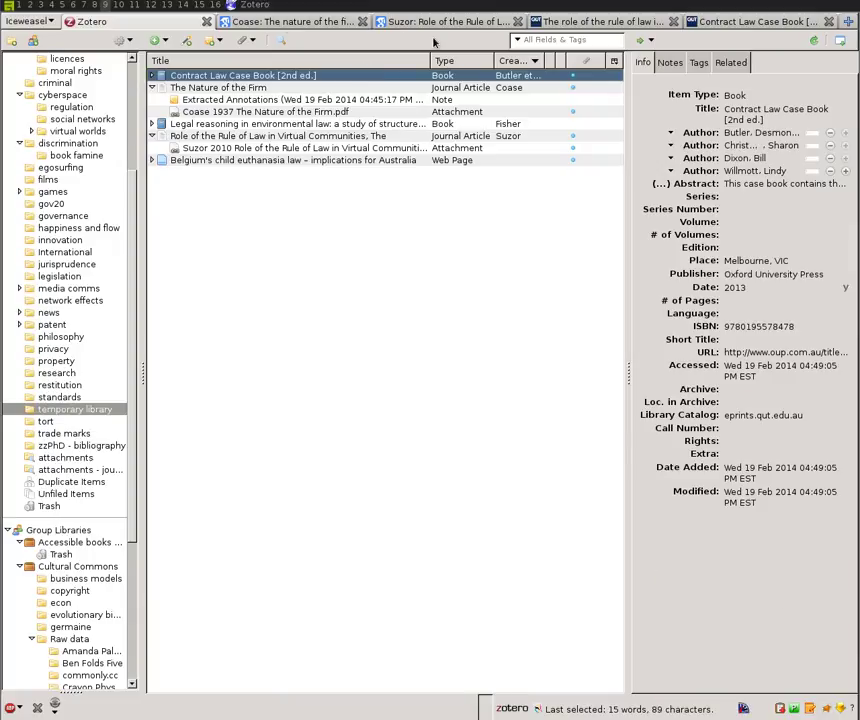
pyautogui.click(846, 23)
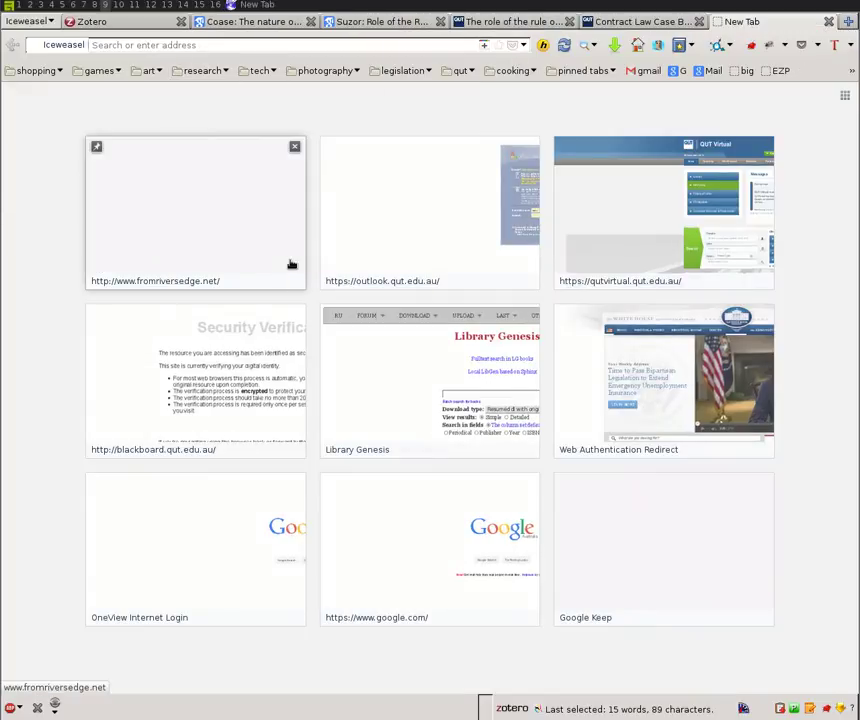
# Type 'The basic economic justification of copyright law is' on a new line below 'Coase said'.
pyautogui.hotkey('alt', 'Tab')
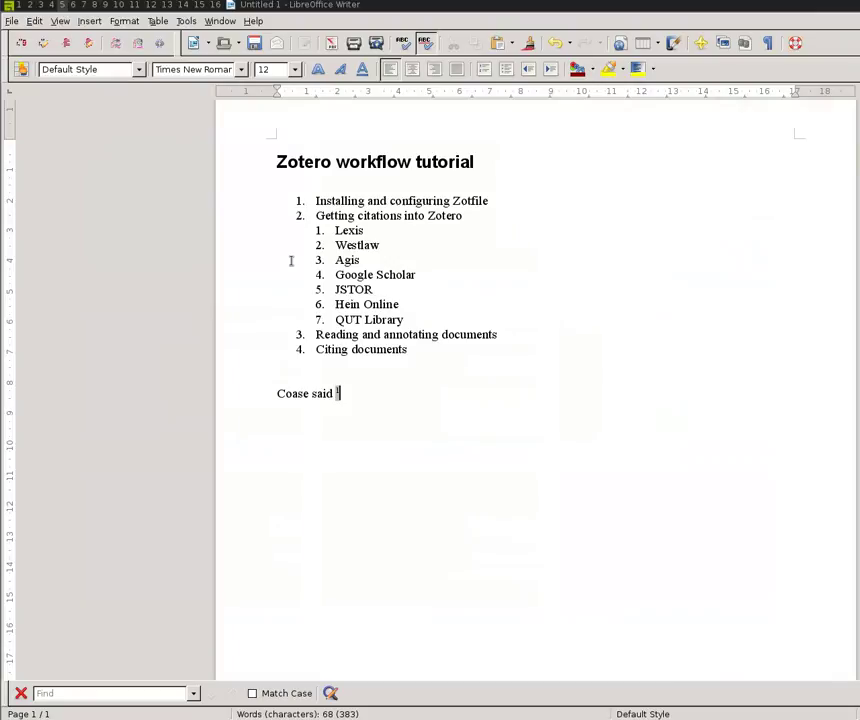
pyautogui.write('The basic ')
pyautogui.write('justification of cop')
pyautogui.press('BackSpace')
pyautogui.press('BackSpace')
pyautogui.press('BackSpace')
pyautogui.press('BackSpace')
pyautogui.write('economic  copyright law ')
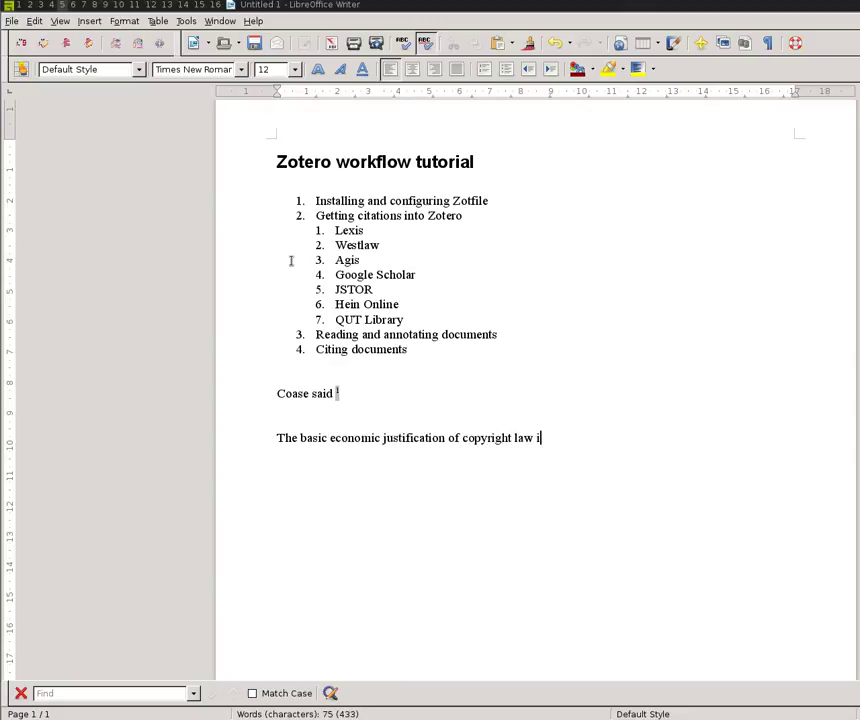
pyautogui.write('is')
# Search Scholar for 'landes posner economic analysis copyright' and open its HeinOnline version from All 8 versions.
pyautogui.press('super+9')
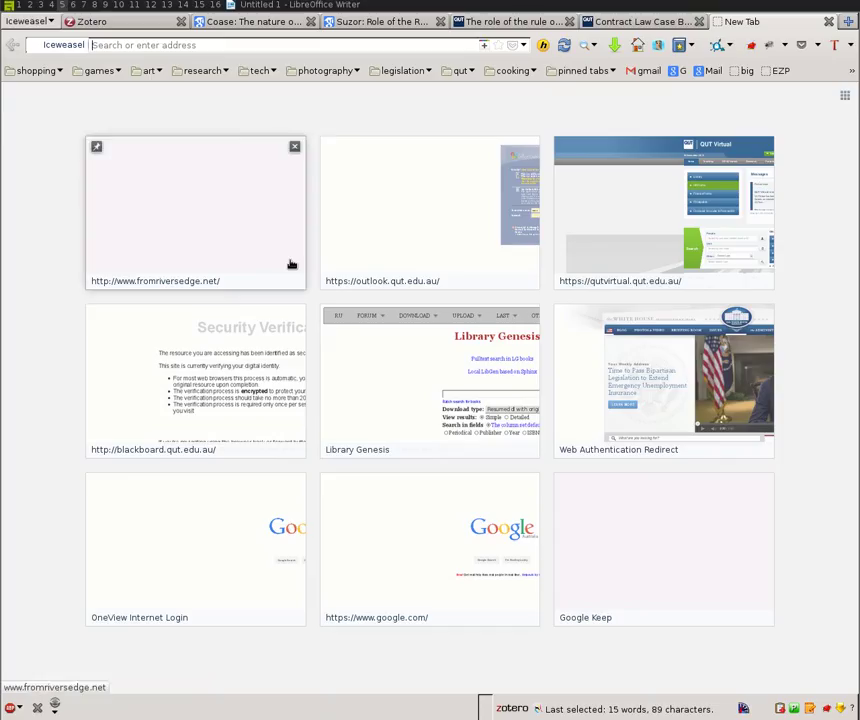
pyautogui.write('s')
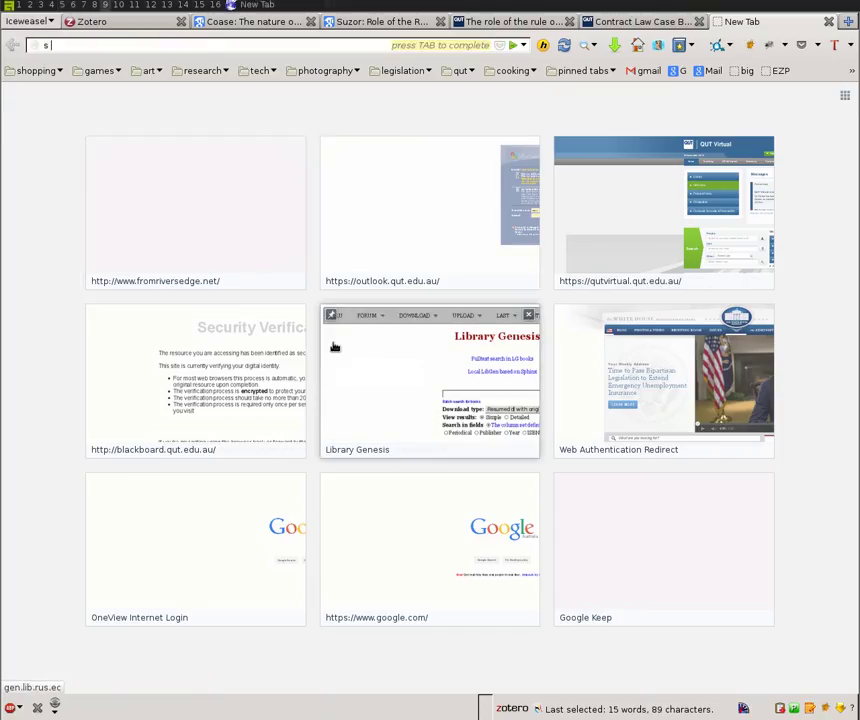
pyautogui.write(' landes posner econ')
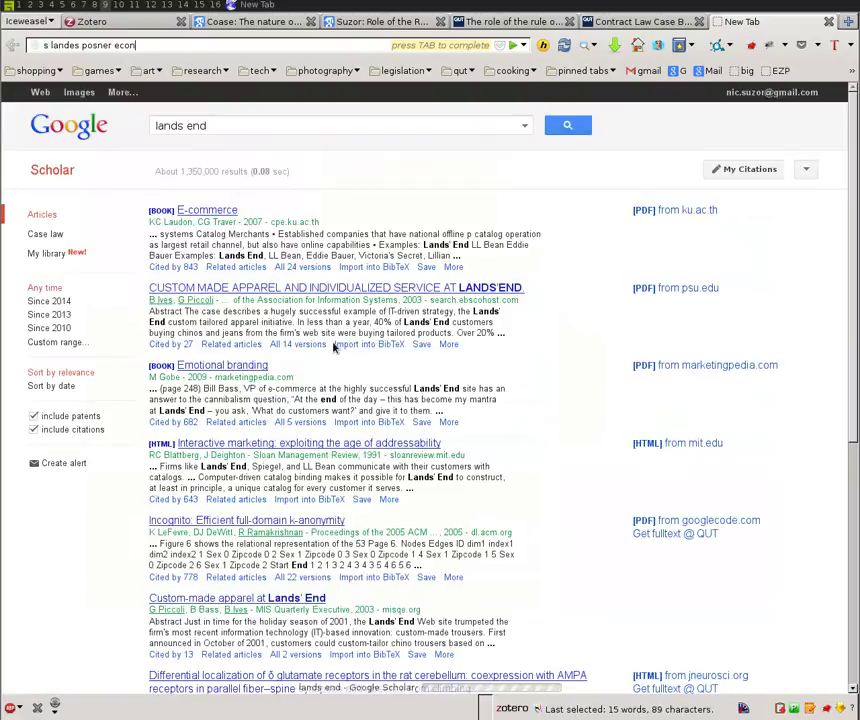
pyautogui.press('Down')
pyautogui.press('Down')
pyautogui.press('Down')
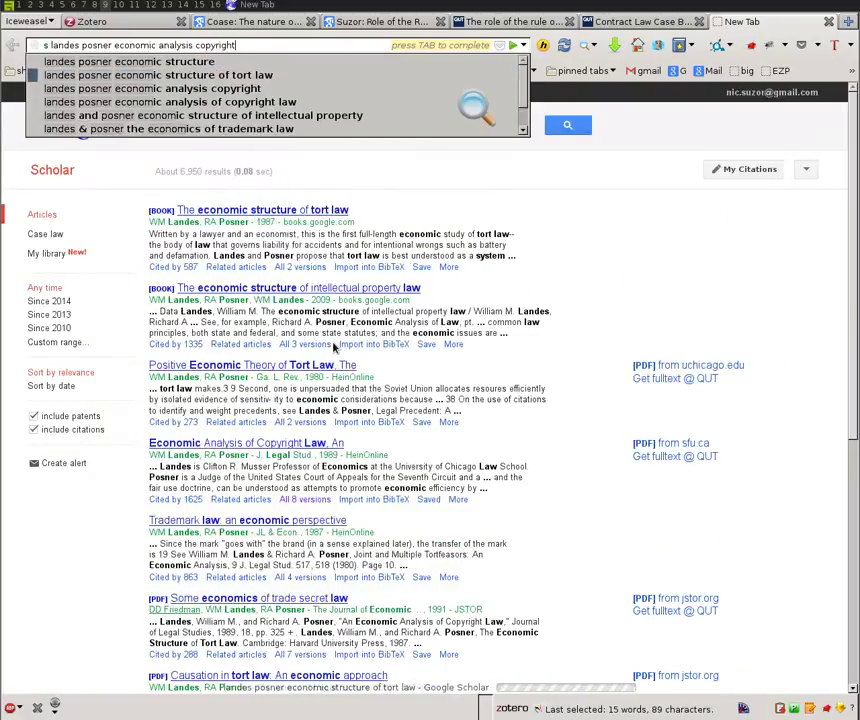
pyautogui.press('Return')
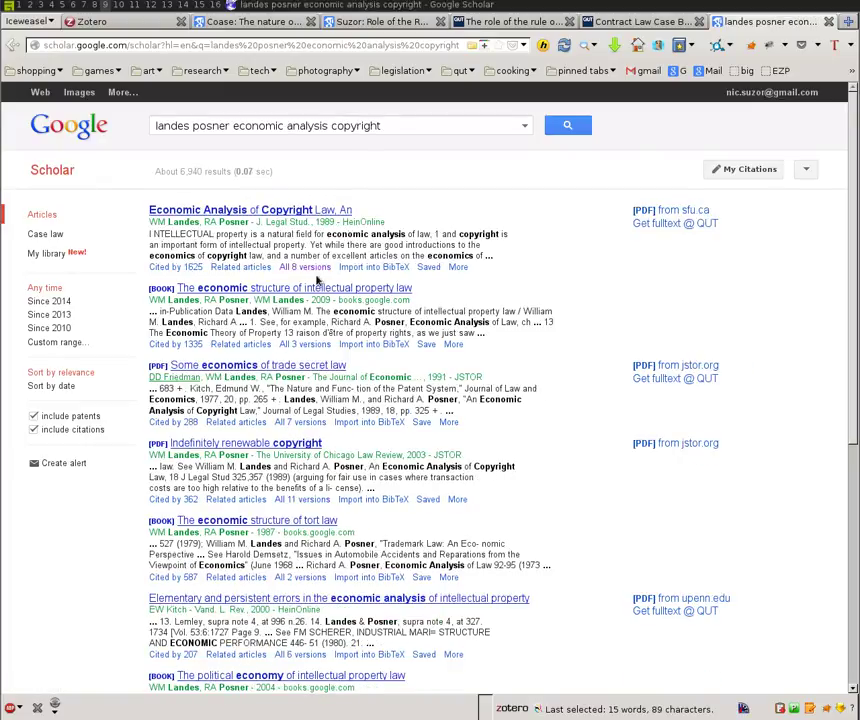
pyautogui.click(310, 269)
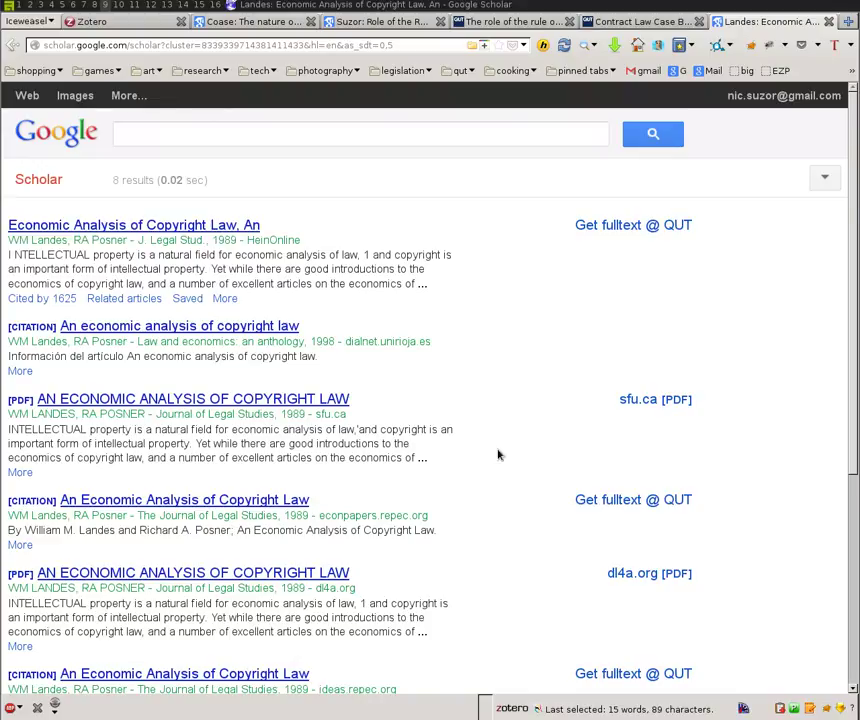
pyautogui.click(157, 227)
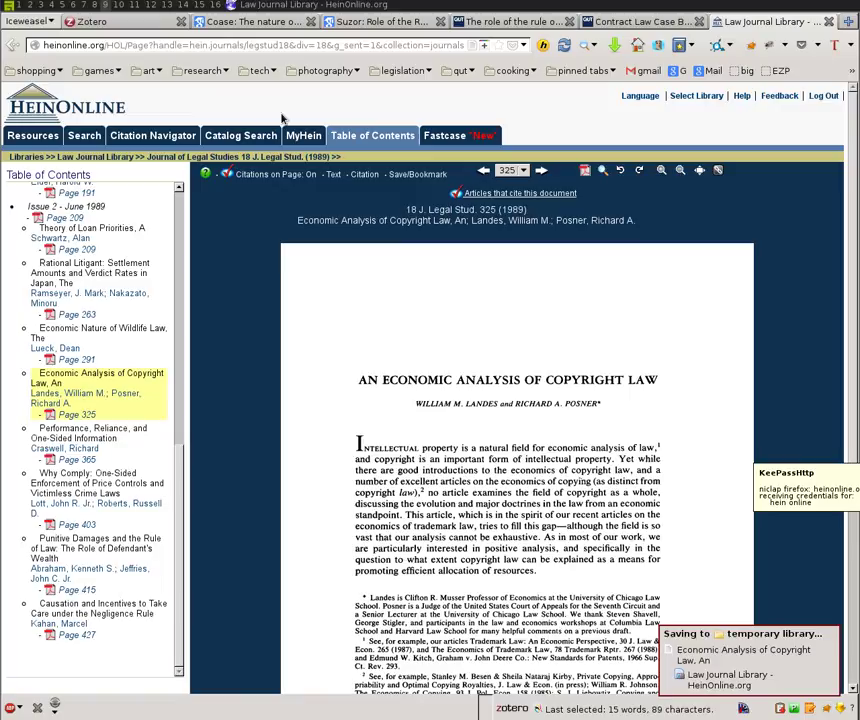
# Look for the Landes and Posner copyright article in Zotero's 'copyright' collection.
pyautogui.click(103, 27)
pyautogui.scroll(-1, 130, 110)
pyautogui.click(56, 156)
pyautogui.click(332, 257)
pyautogui.scroll(-10, 521, 463)
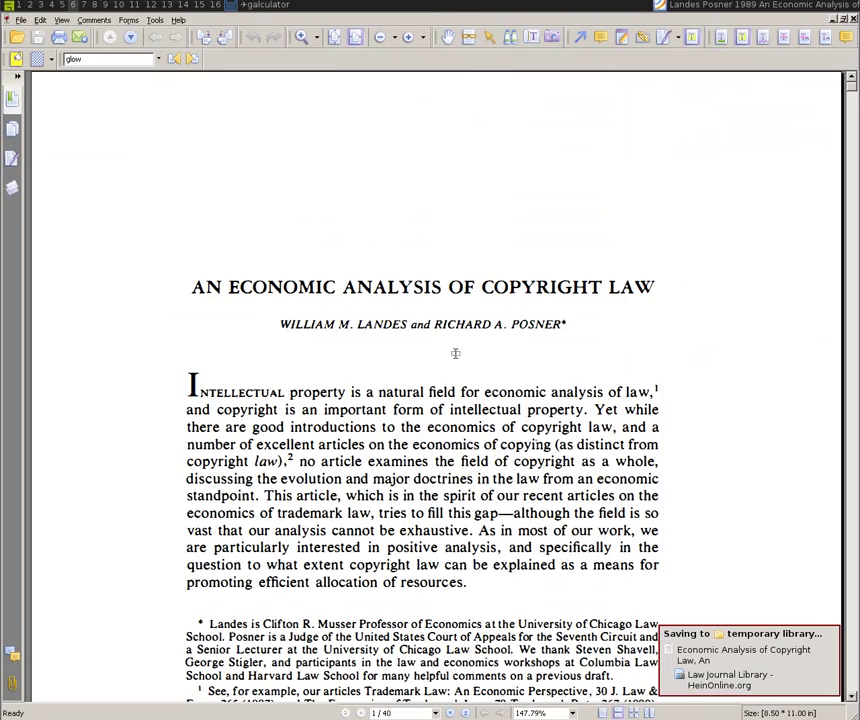
# Scroll through the Landes & Posner 1989 'An Economic Analysis of Copyright Law' PDF in Foxit Reader.
pyautogui.scroll(-5, 669, 269)
pyautogui.scroll(-5, 669, 269)
pyautogui.moveTo(851, 90); pyautogui.dragTo(845, 167)
pyautogui.scroll(-5, 309, 231)
pyautogui.scroll(-10, 469, 322)
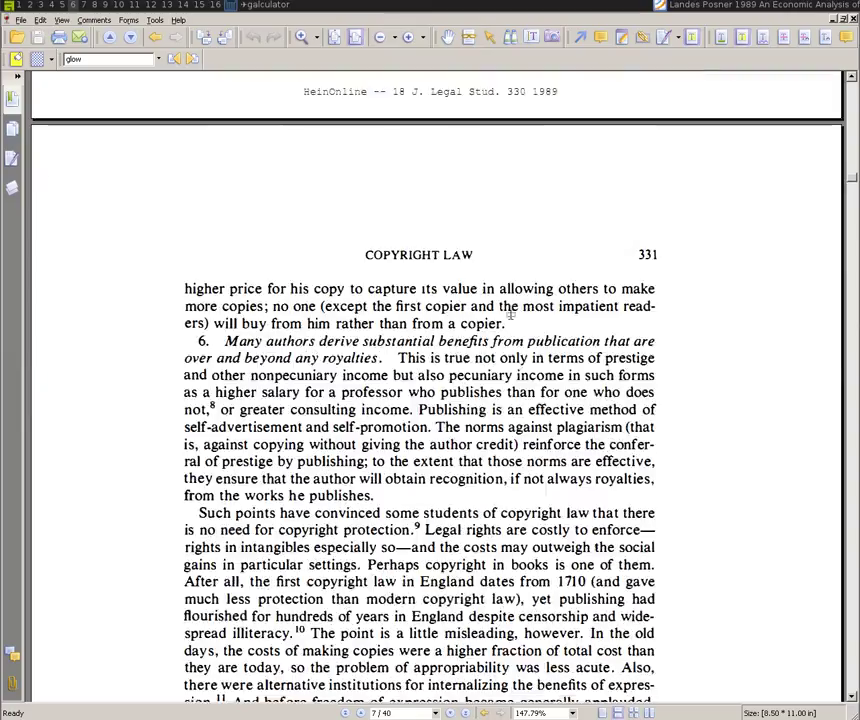
# Close the Landes & Posner PDF and return to the Zotero library in Iceweasel.
pyautogui.scroll(-10, 510, 320)
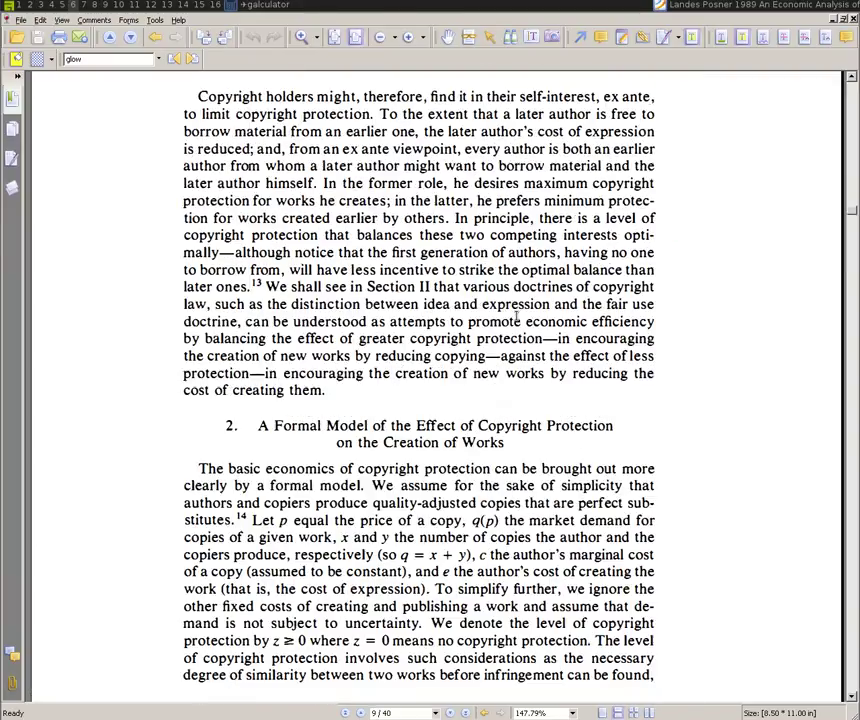
pyautogui.hotkey('ctrl', 'w')
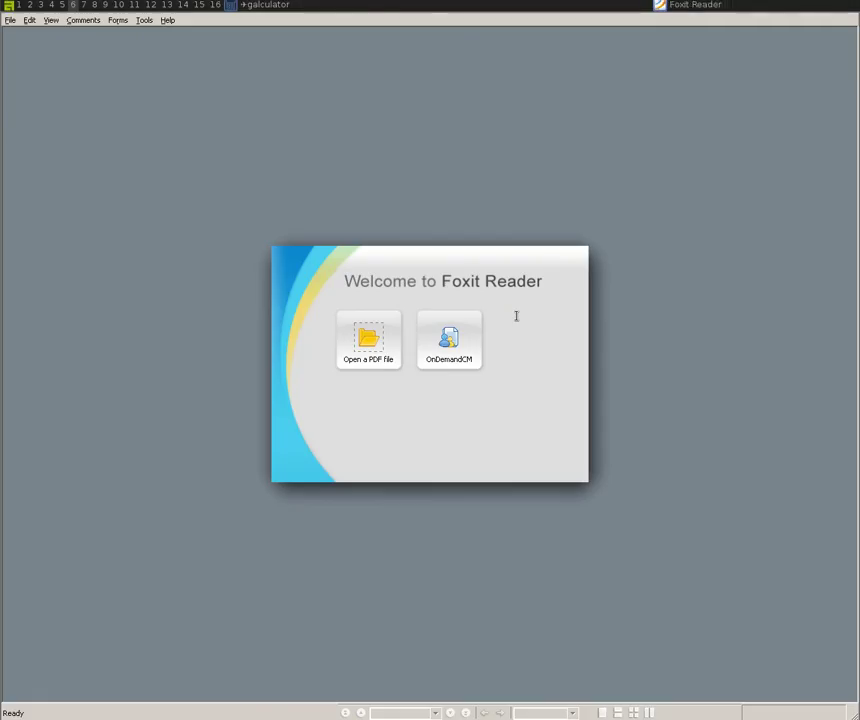
pyautogui.hotkey('ctrl', 'alt', 'Right')
pyautogui.hotkey('ctrl', 'alt', 'Right')
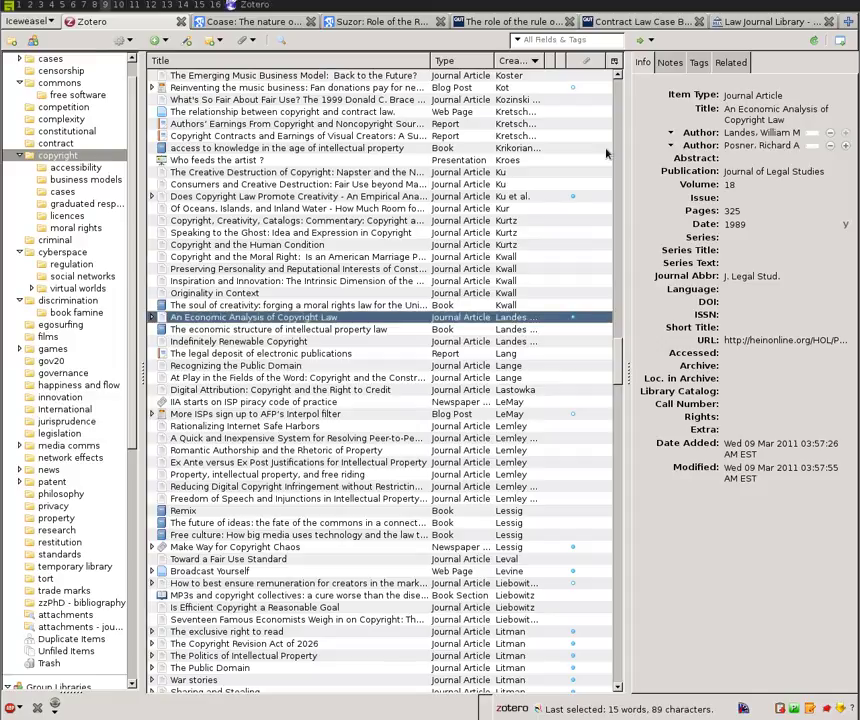
# After 'law', cite Landes & Posner 1989, type 'is actually wrong.' and cite Suzor 2013.
pyautogui.hotkey('ctrl', 'alt', 'Left')
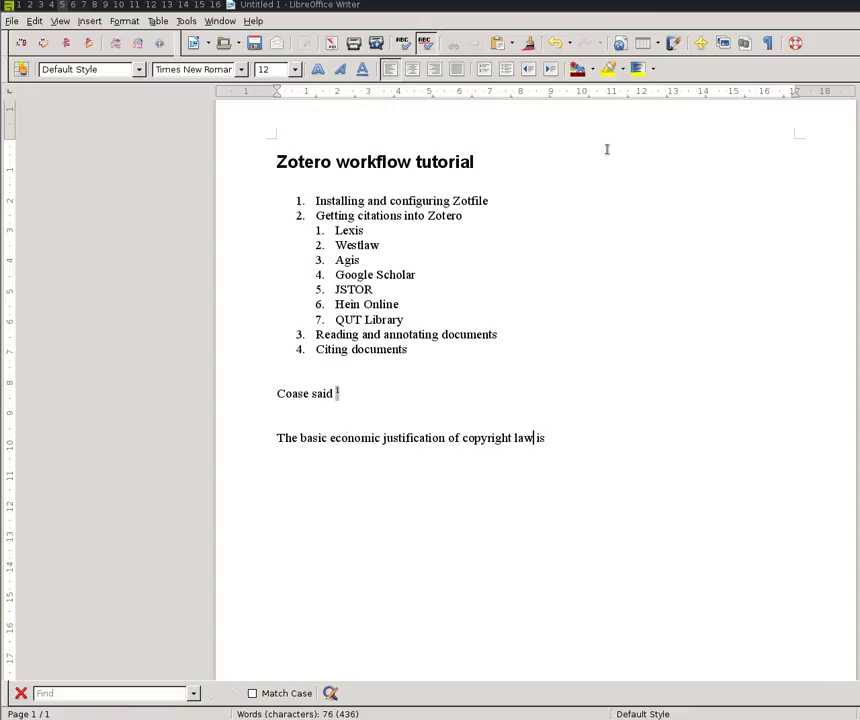
pyautogui.hotkey('ctrl', 'alt', 'c')
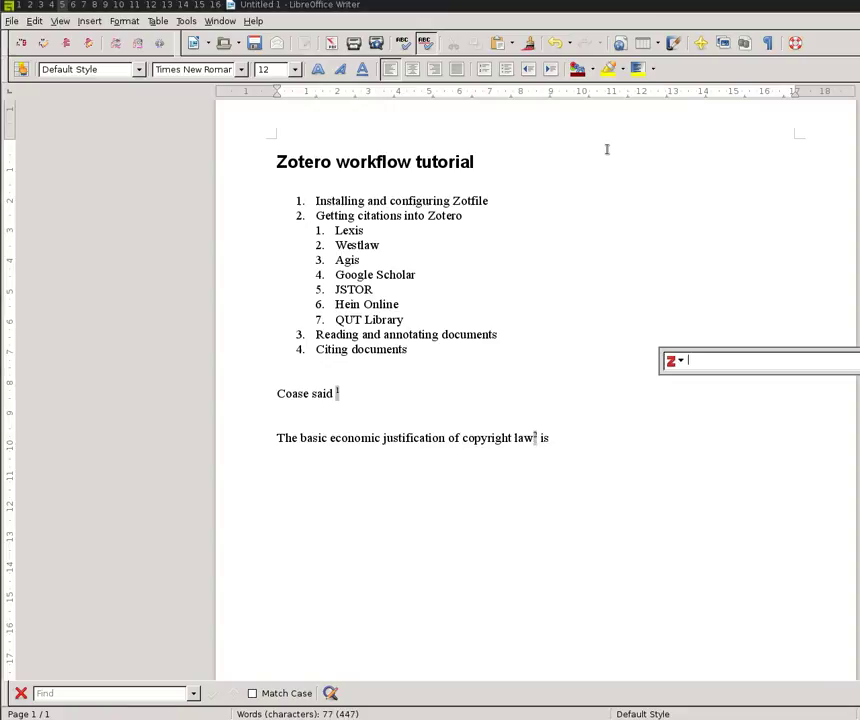
pyautogui.write('landes p')
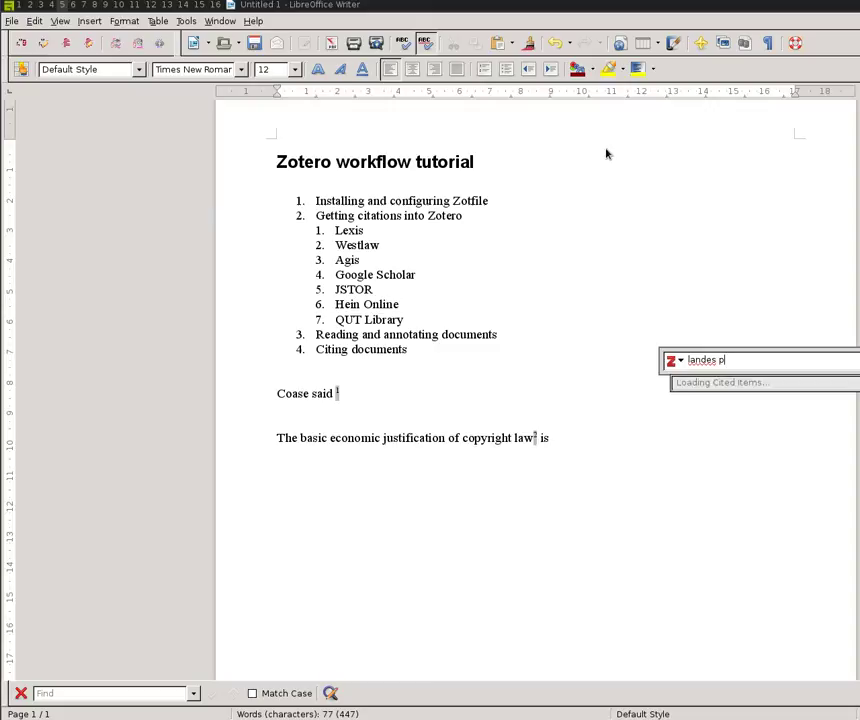
pyautogui.press('Return')
pyautogui.press('Return')
pyautogui.click(587, 445)
pyautogui.write('actually wrong.³')
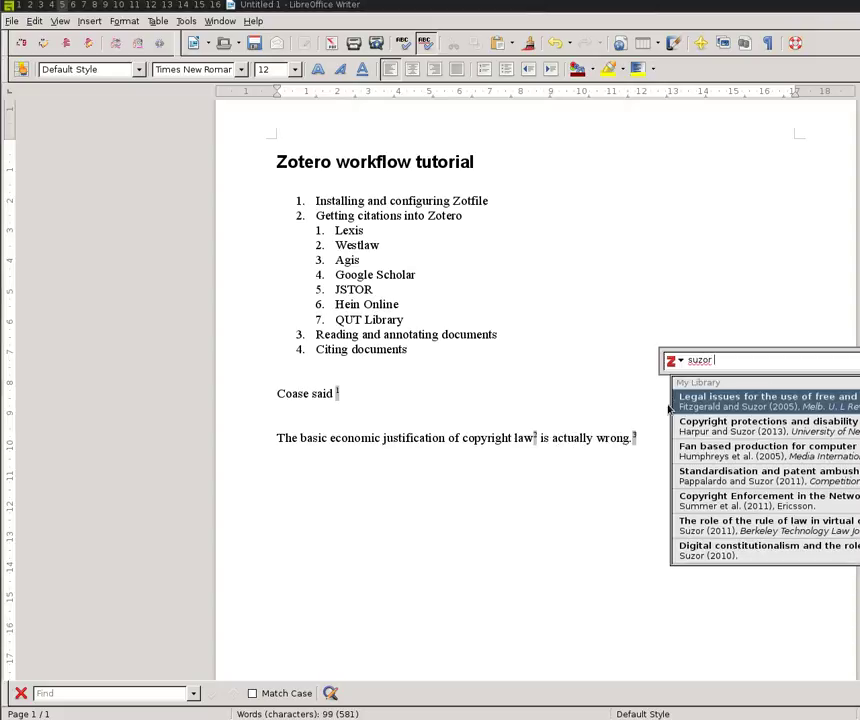
pyautogui.write('access')
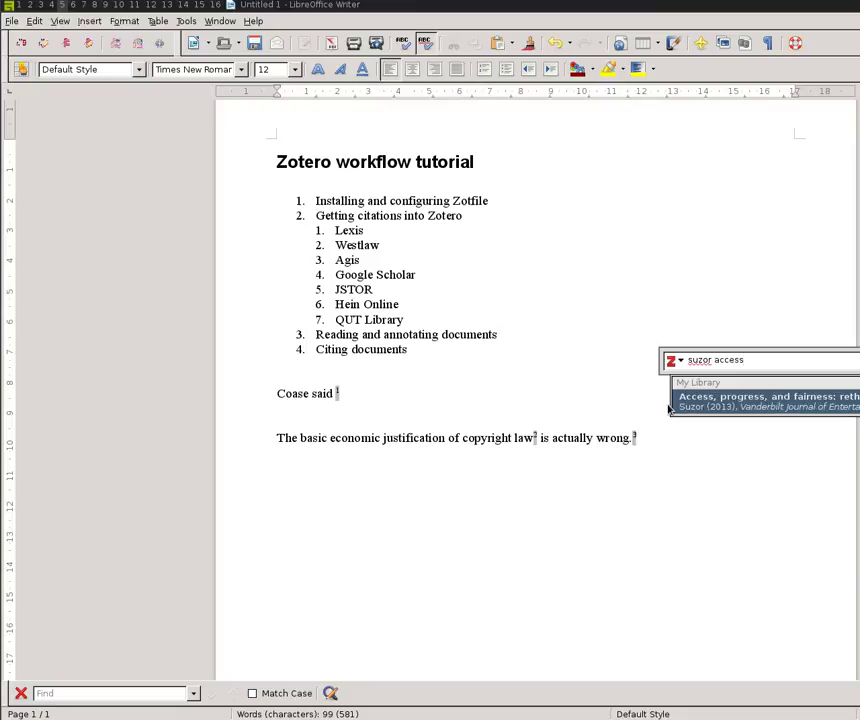
pyautogui.press('Return')
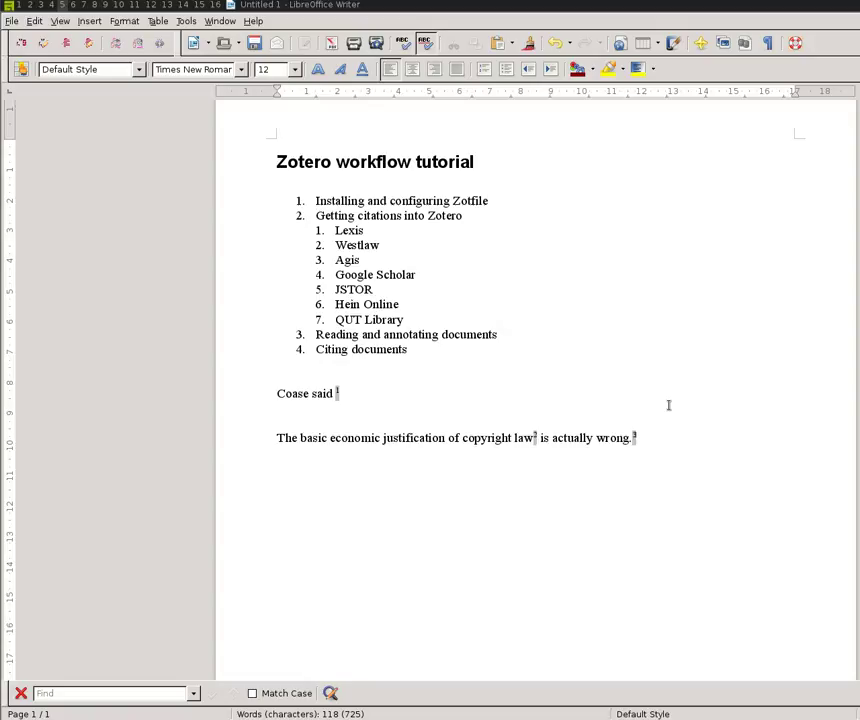
# Review the footnote citations and bring up Zotero's Document Preferences showing the AGLC style.
pyautogui.scroll(-5, 660, 460)
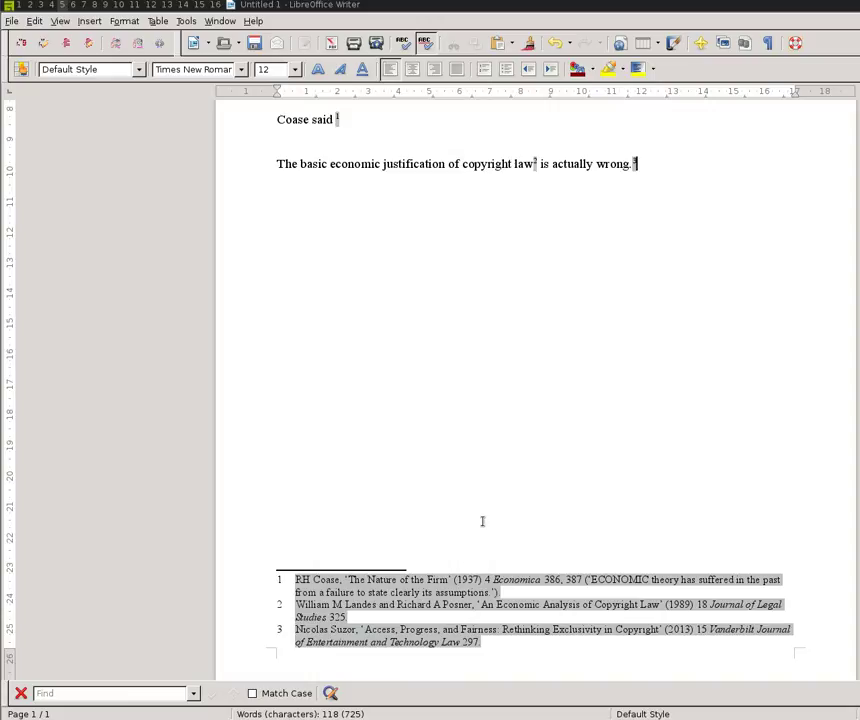
pyautogui.moveTo(524, 591)
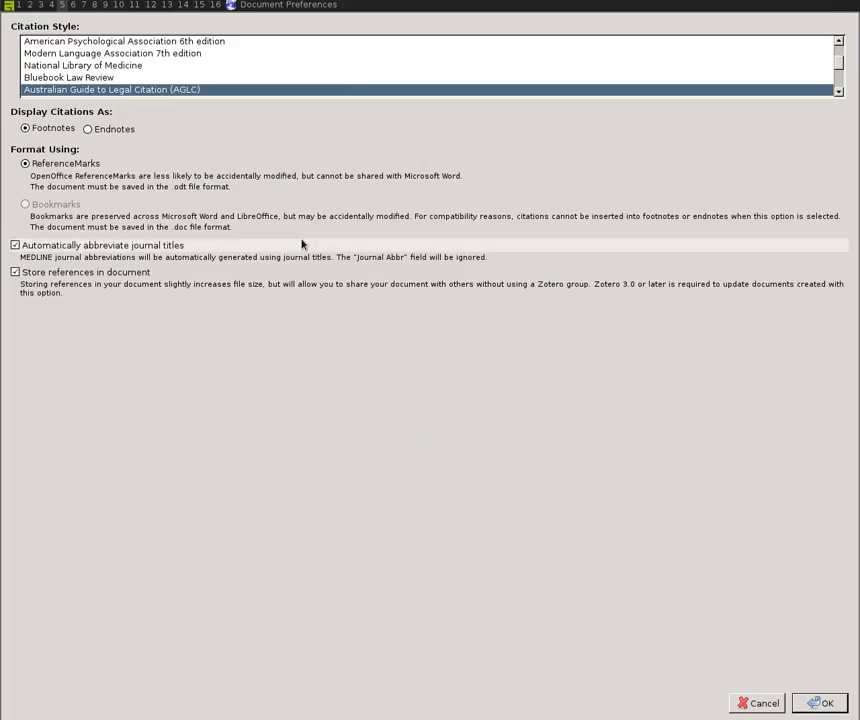
# Apply the Bluebook Law Review style to the three footnotes, then reopen Document Preferences.
pyautogui.click(120, 78)
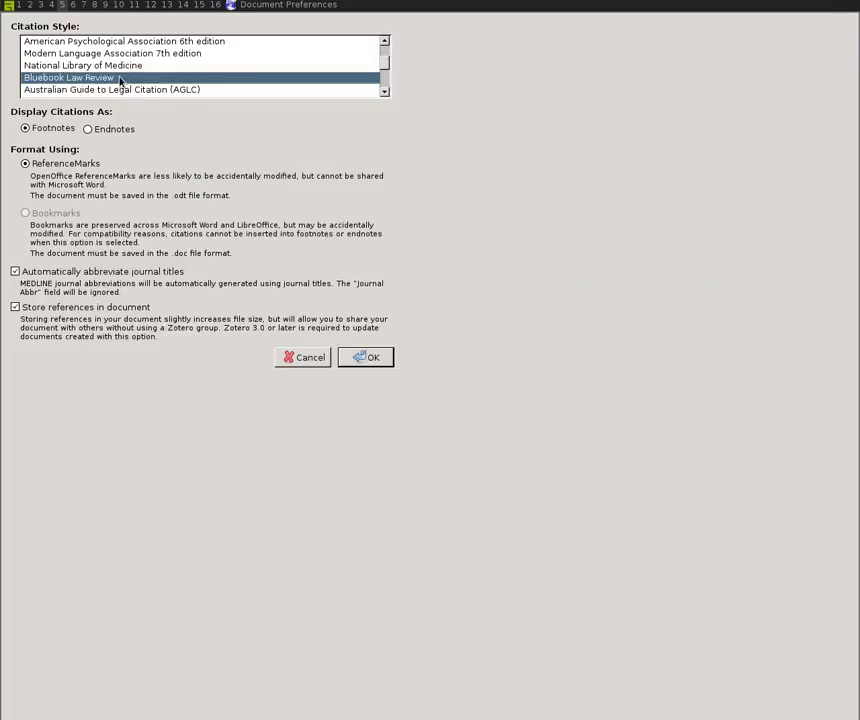
pyautogui.click(350, 358)
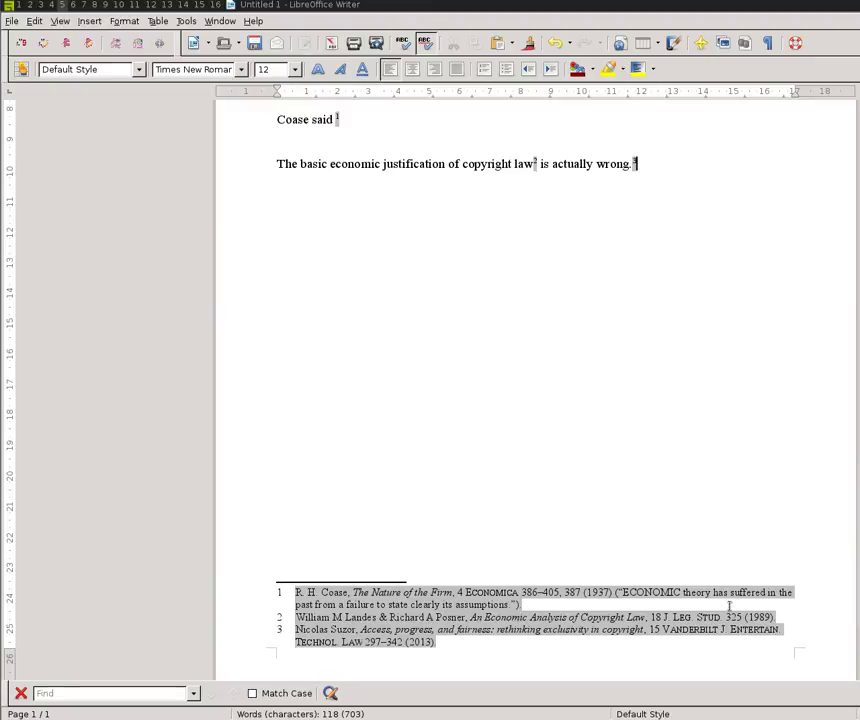
pyautogui.click(139, 43)
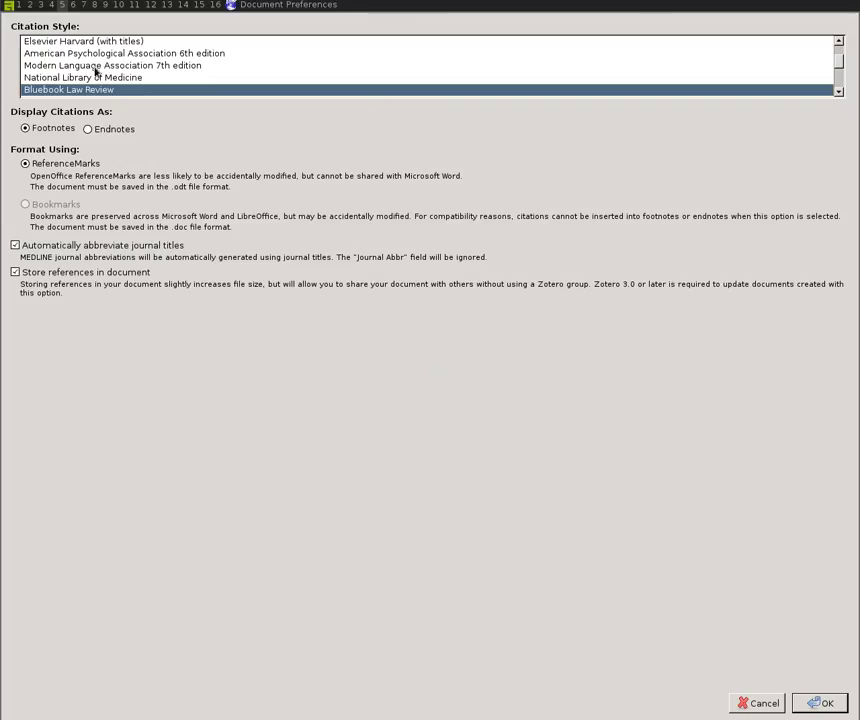
# Switch the citations to Harvard Reference format 1 (Author-Date), giving in-text (Author Year) references.
pyautogui.scroll(-2, 110, 74)
pyautogui.click(86, 58)
pyautogui.scroll(-1, 107, 84)
pyautogui.click(100, 53)
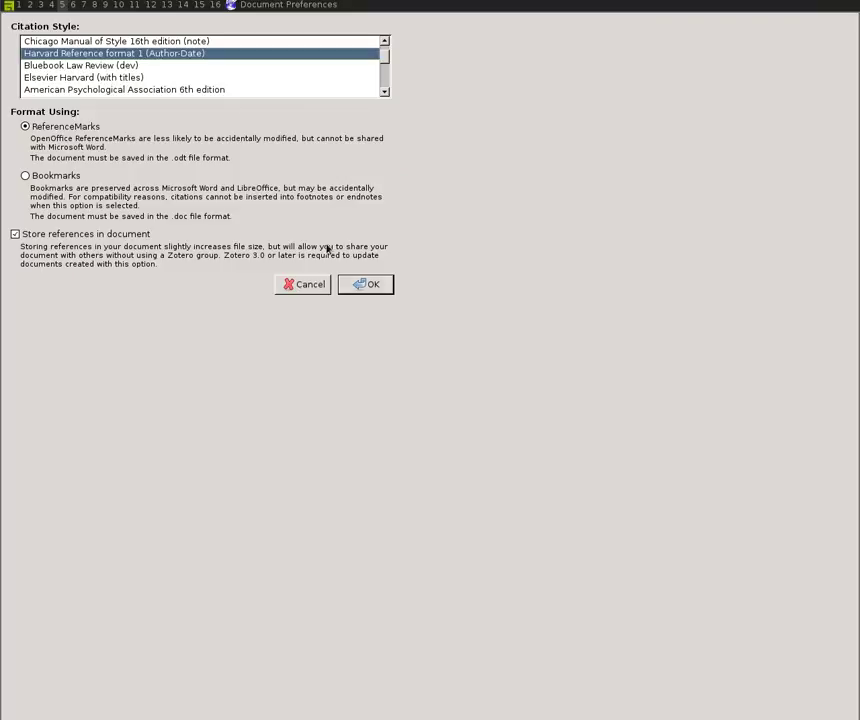
pyautogui.click(365, 284)
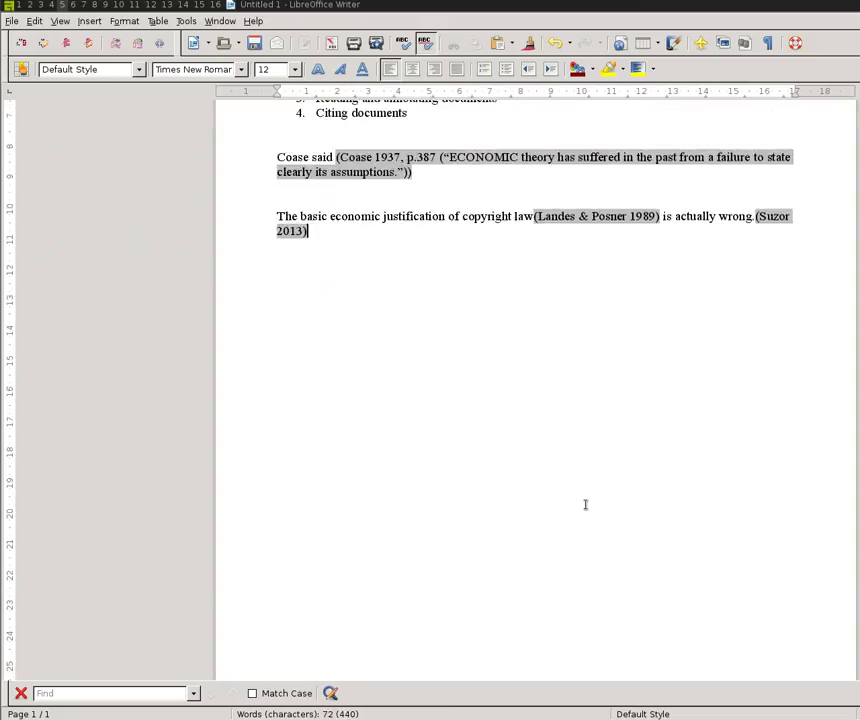